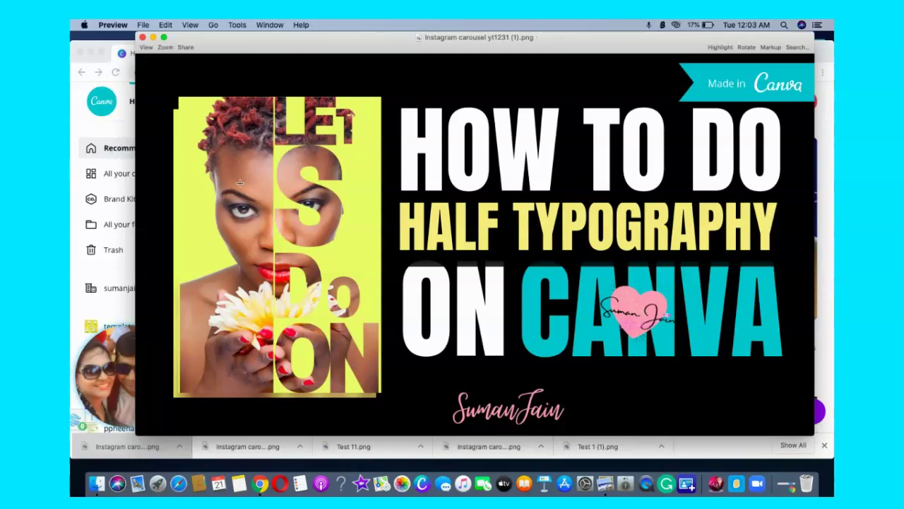
# Step: Switch from the Preview example image to the Canva home page in Chrome
pyautogui.click(123, 100)
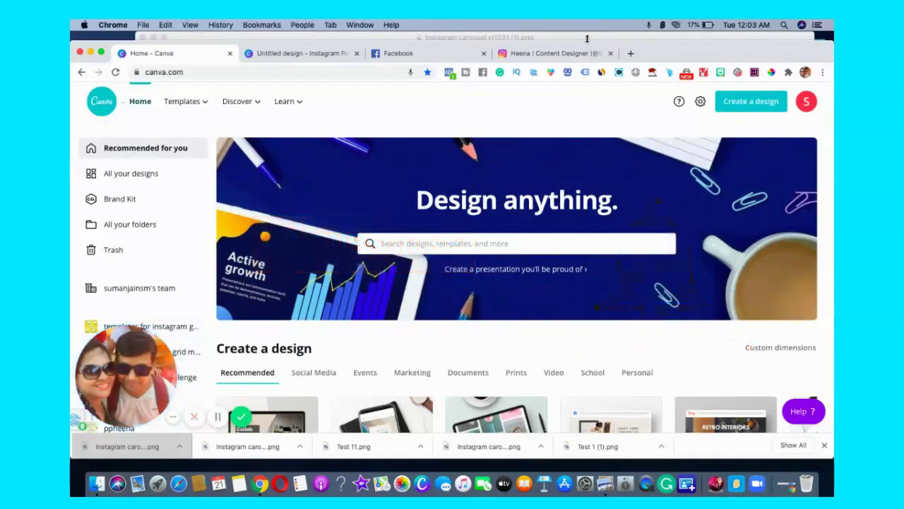
# Step: Start a new Instagram Post design from Canva's home page
pyautogui.click(752, 105)
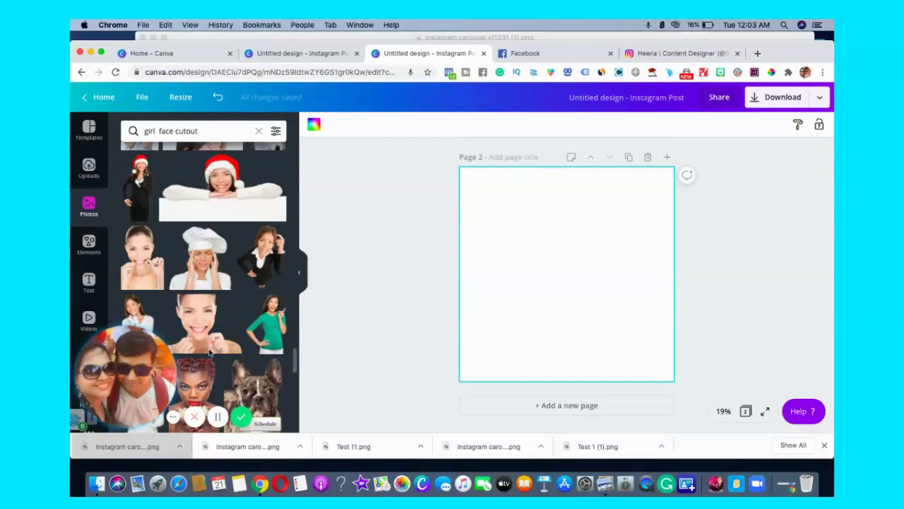
# Step: Add the woman-with-flower photo to Page 2, moved to the top and enlarged to full height
pyautogui.click(192, 378)
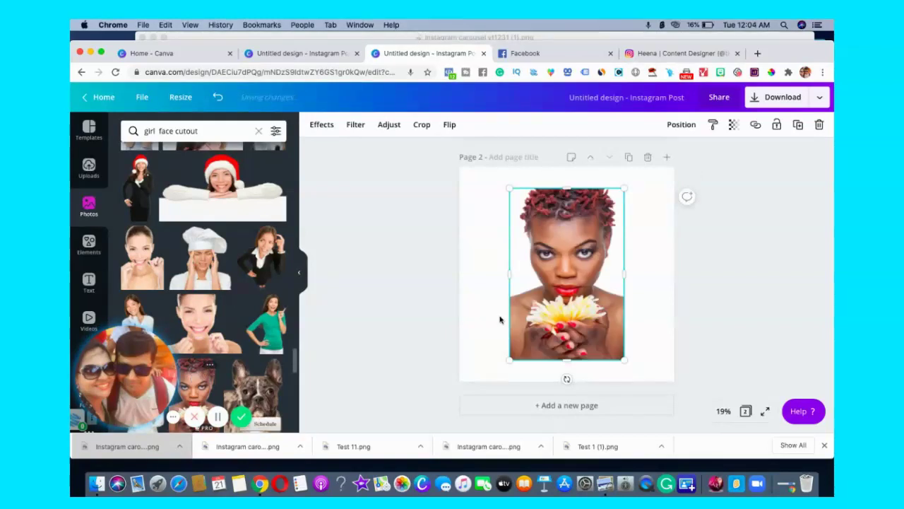
pyautogui.moveTo(550, 272); pyautogui.dragTo(547, 281)
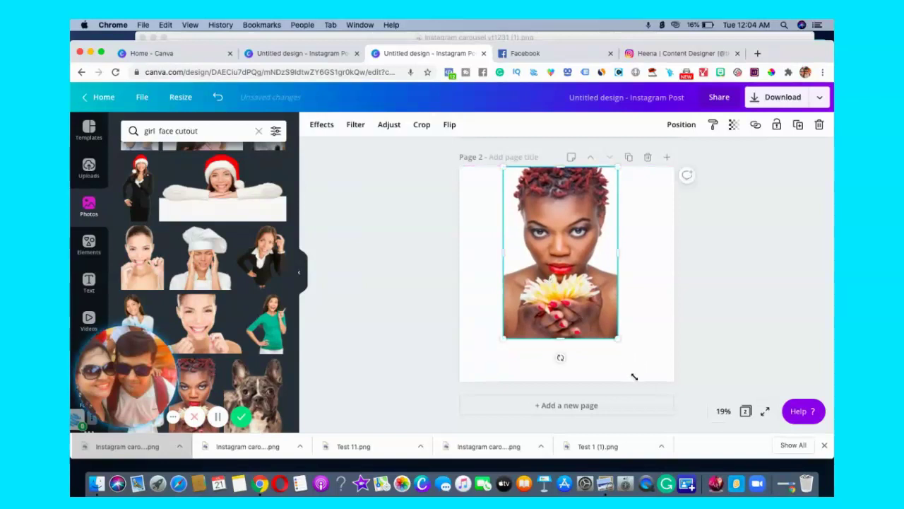
pyautogui.moveTo(634, 377); pyautogui.dragTo(639, 386)
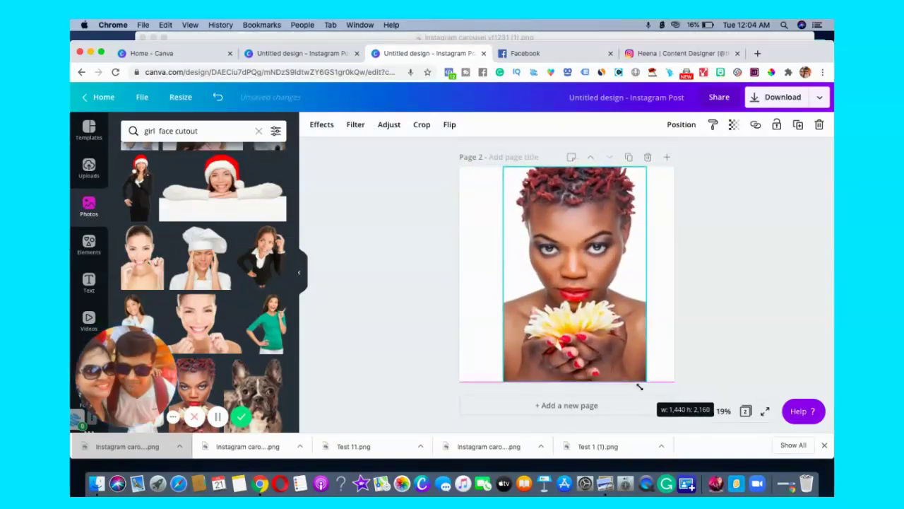
pyautogui.moveTo(588, 340)
pyautogui.mouseDown()
pyautogui.moveTo(568, 340)
pyautogui.moveTo(593, 340)
pyautogui.mouseUp()
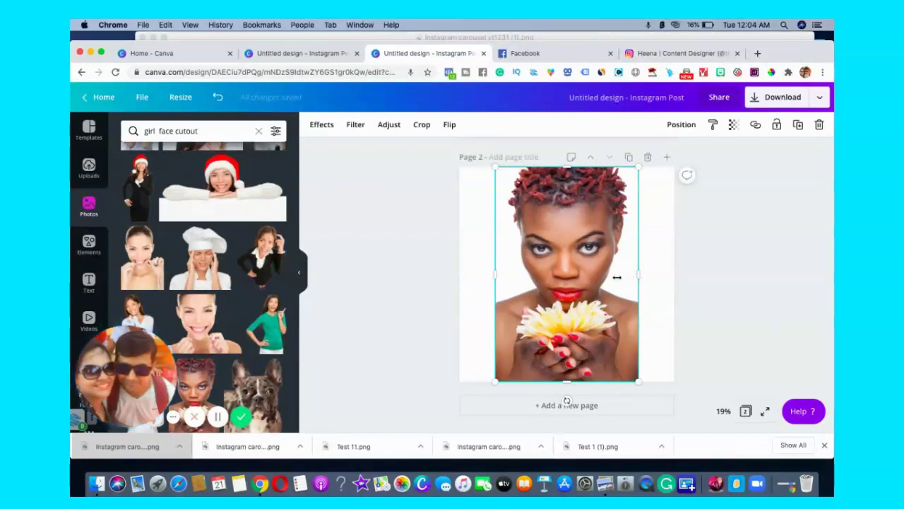
# Step: Trim the photo so only the left half of her face shows
pyautogui.moveTo(638, 277); pyautogui.dragTo(565, 281)
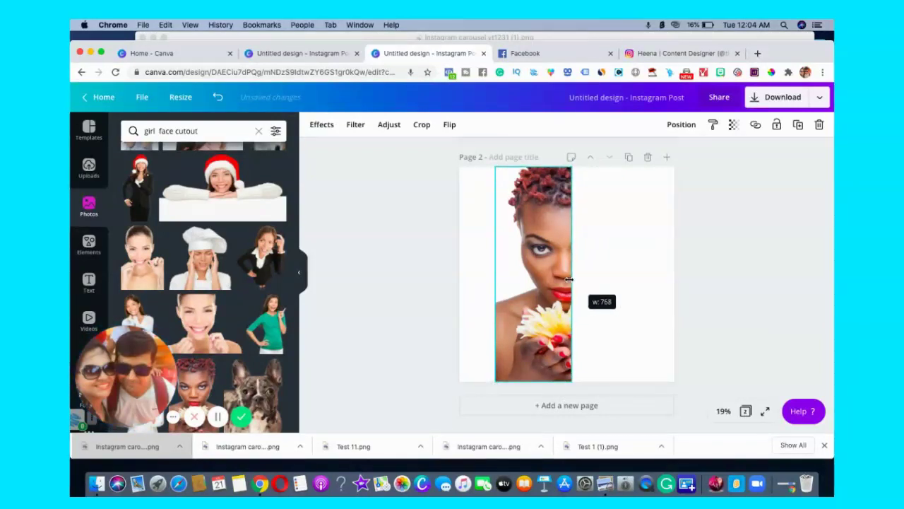
pyautogui.moveTo(566, 280); pyautogui.dragTo(565, 280)
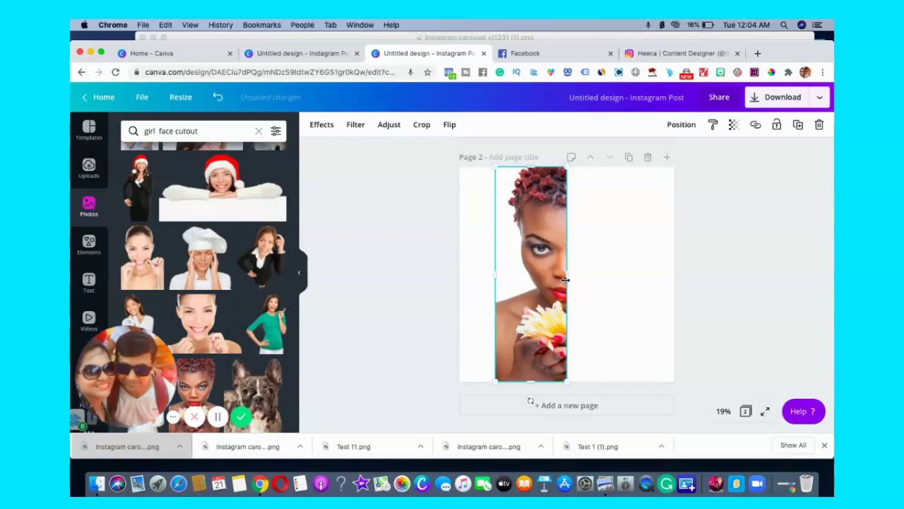
pyautogui.click(591, 293)
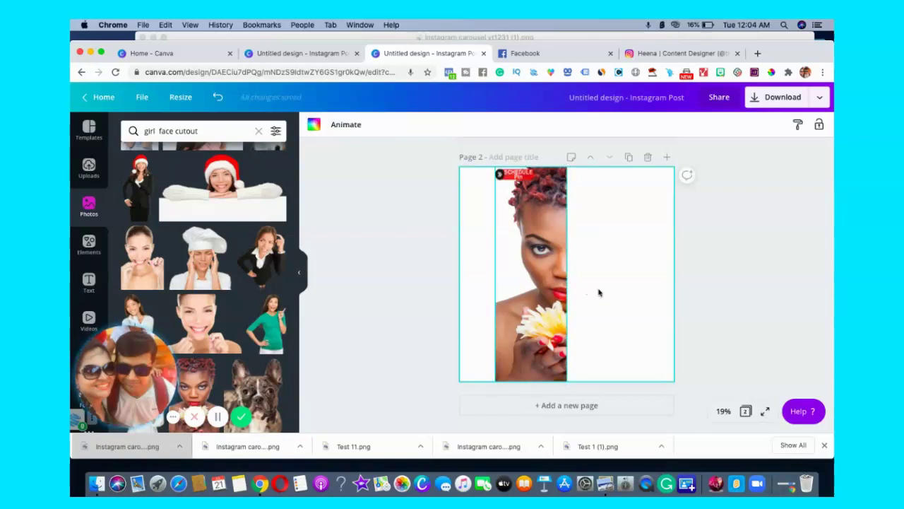
pyautogui.click(537, 286)
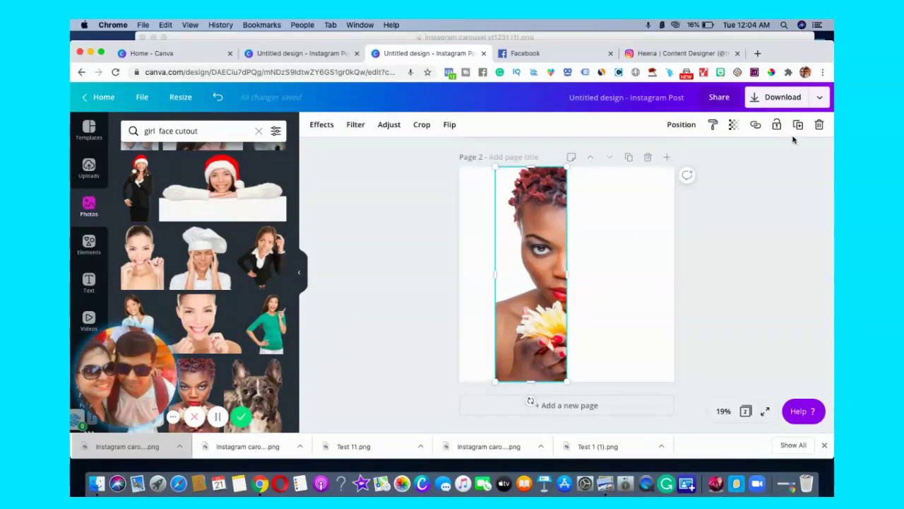
# Step: Trim a full-width copy of the photo to her face's right half, beside the left half
pyautogui.moveTo(566, 274); pyautogui.dragTo(568, 274)
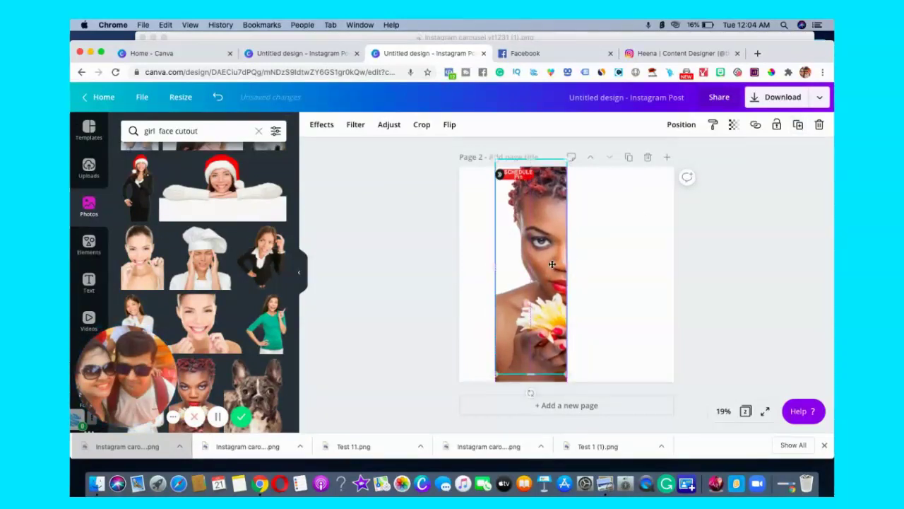
pyautogui.moveTo(556, 276)
pyautogui.mouseDown()
pyautogui.moveTo(560, 268)
pyautogui.moveTo(634, 279)
pyautogui.mouseUp()
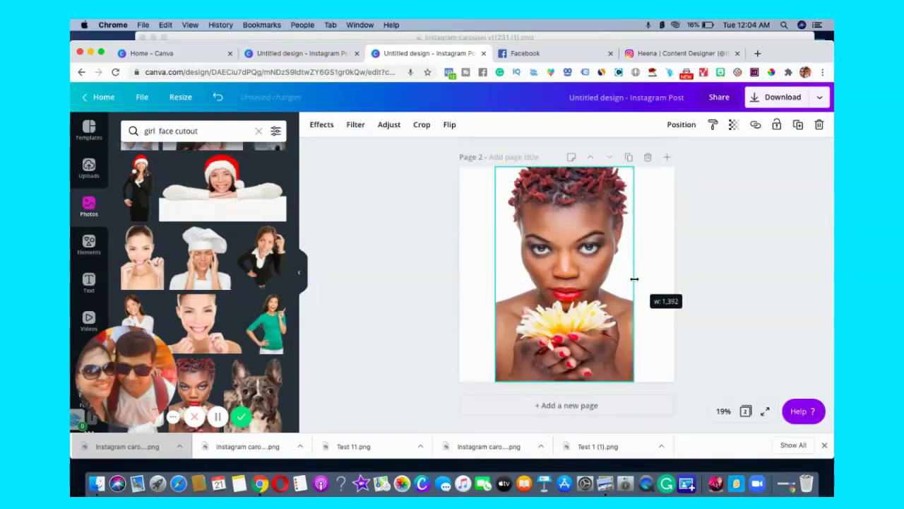
pyautogui.moveTo(634, 279); pyautogui.dragTo(638, 279)
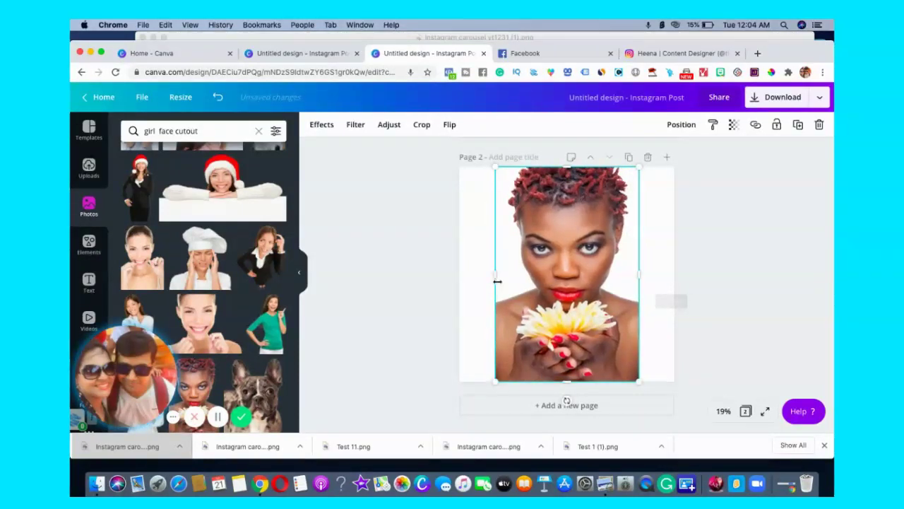
pyautogui.moveTo(492, 290); pyautogui.dragTo(495, 276)
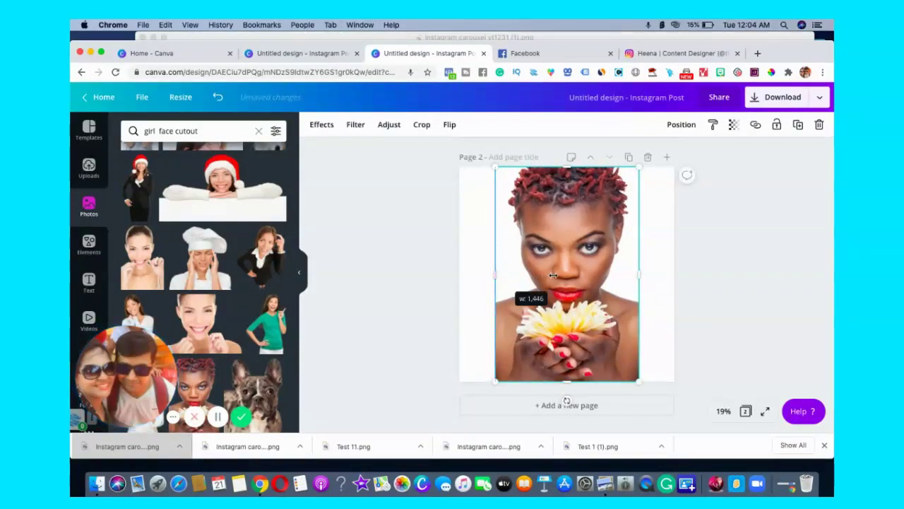
pyautogui.moveTo(553, 276); pyautogui.dragTo(567, 275)
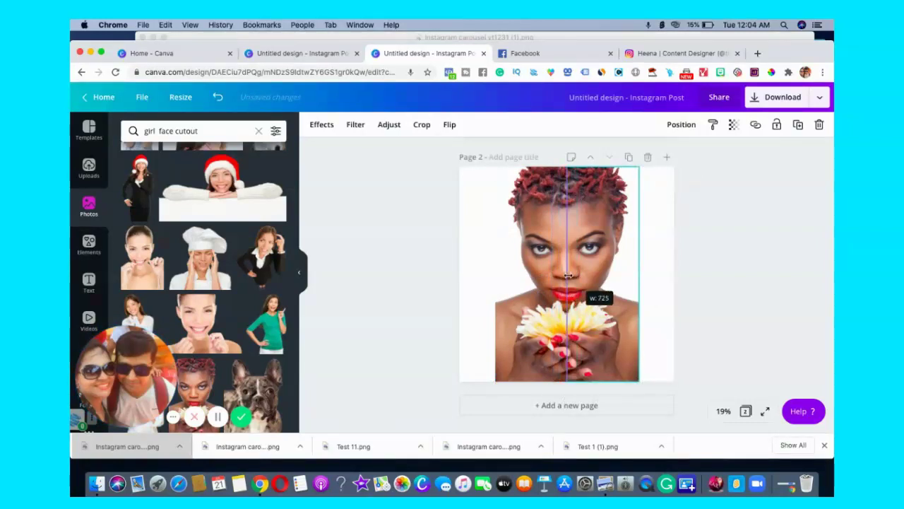
pyautogui.moveTo(567, 275); pyautogui.dragTo(568, 275)
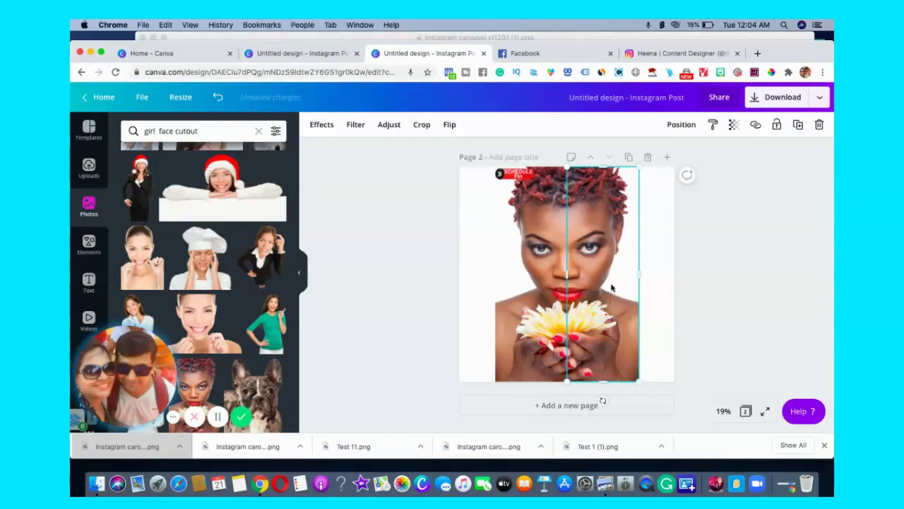
# Step: Set the right-half face copy to 30 transparency
pyautogui.click(732, 127)
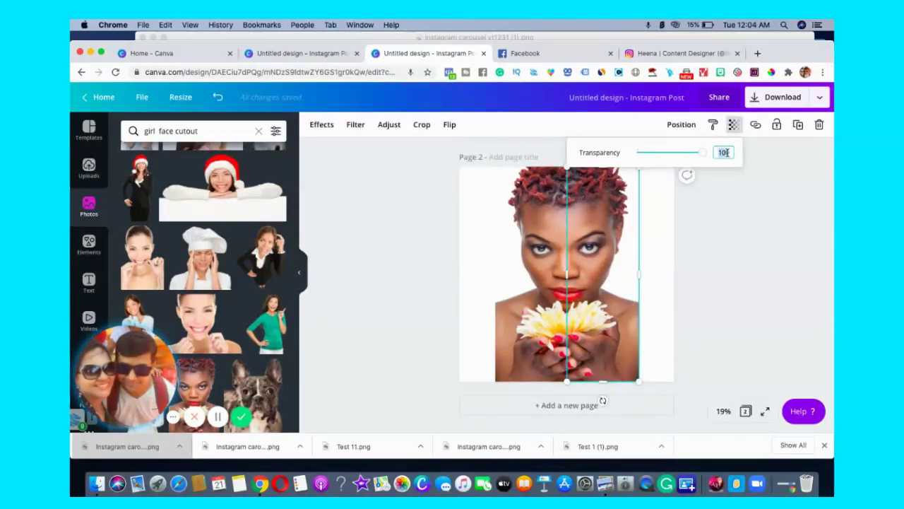
pyautogui.write('0')
pyautogui.press('Return')
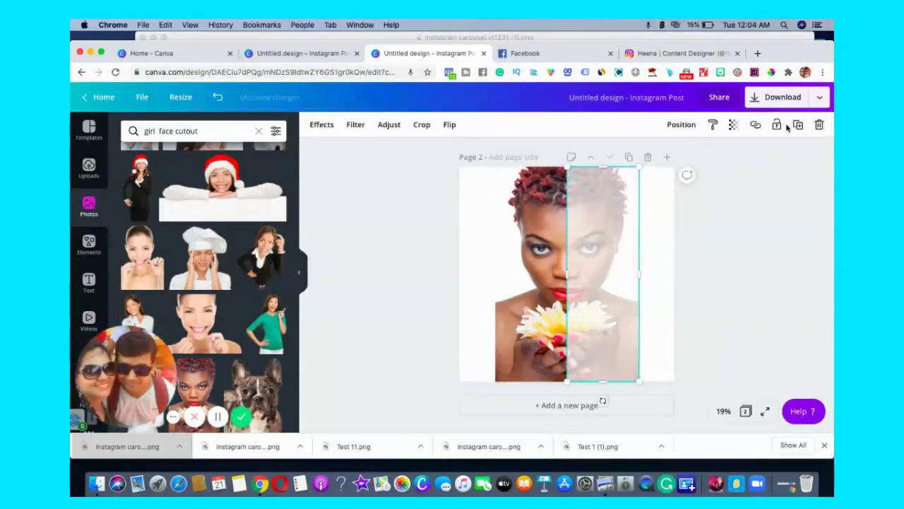
# Step: Deselect the face halves and show the letter-shaped frames in Elements
pyautogui.click(539, 263)
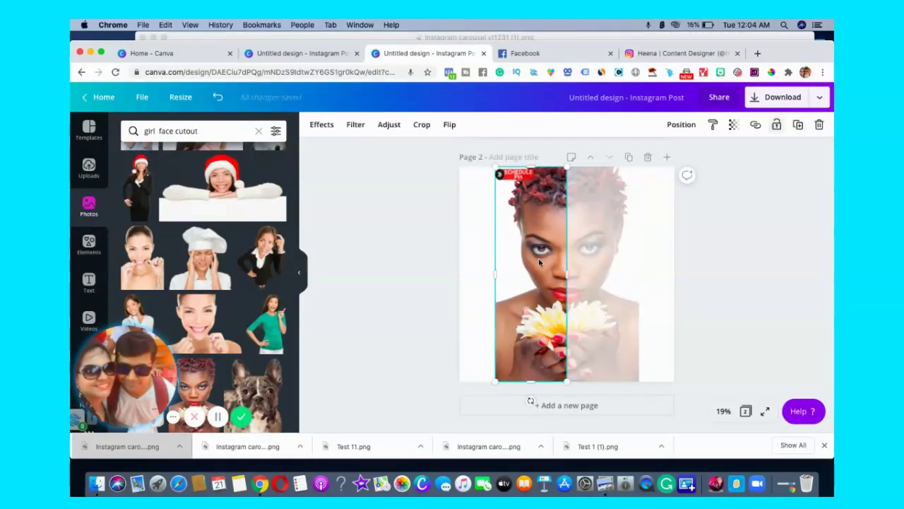
pyautogui.click(777, 125)
pyautogui.click(791, 283)
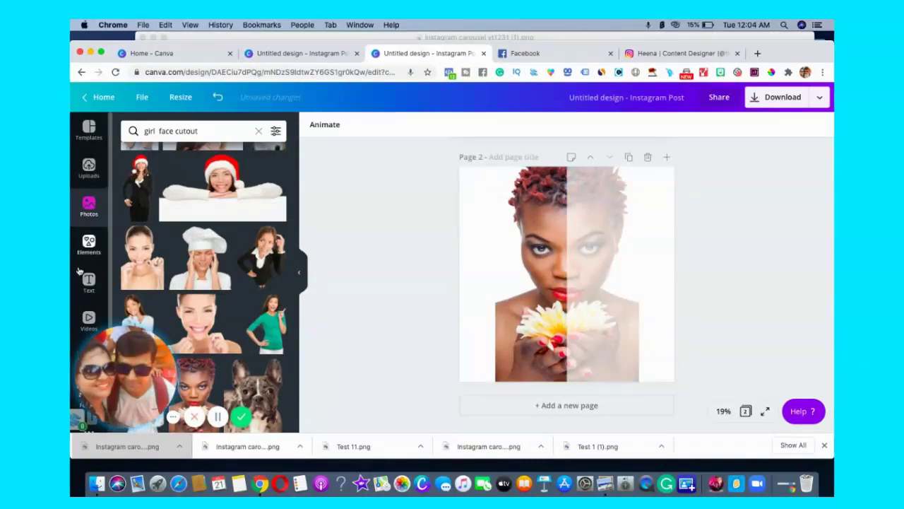
pyautogui.click(89, 243)
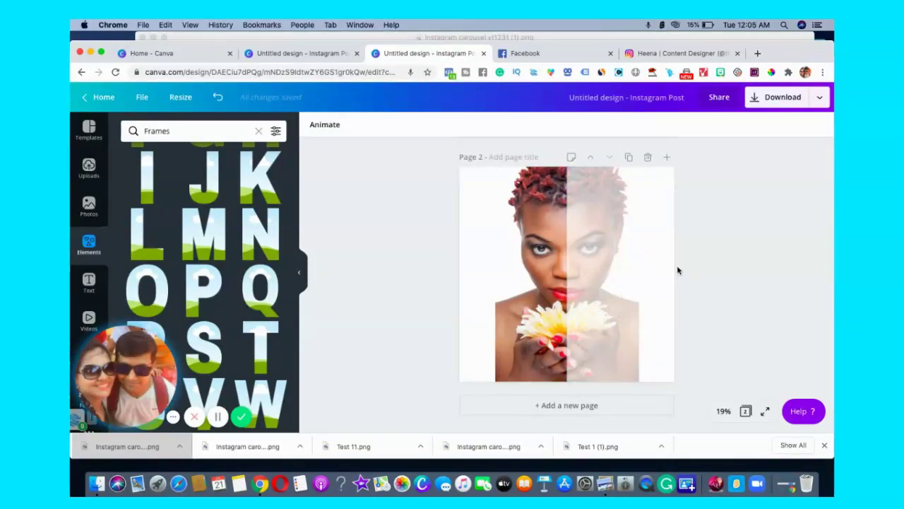
# Step: Scroll up to Page 1 with the LET'S DO IT letter frames over the split face
pyautogui.scroll(1, 738, 278)
pyautogui.scroll(1, 737, 277)
pyautogui.scroll(3, 737, 278)
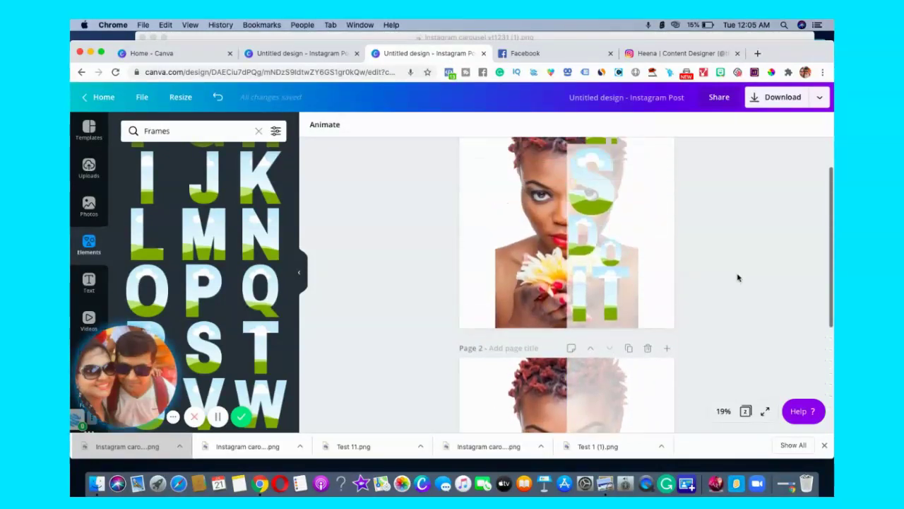
pyautogui.scroll(1, 737, 277)
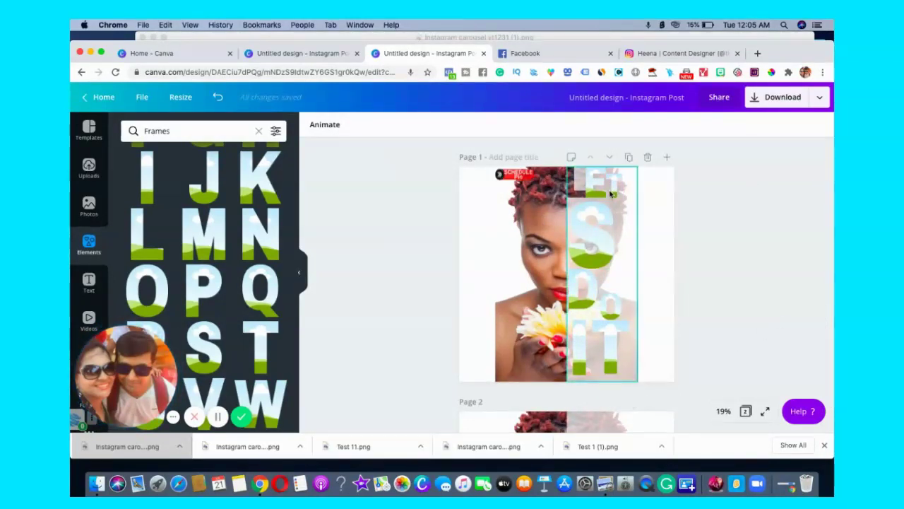
# Step: Inspect the small letter frame on Page 1 and return to the girl face cutout photos
pyautogui.click(571, 192)
pyautogui.doubleClick(571, 192)
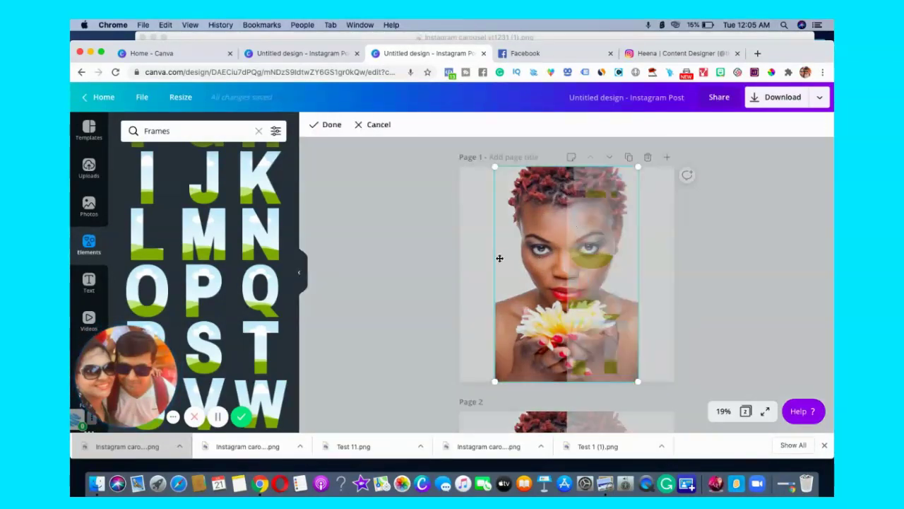
pyautogui.click(752, 276)
pyautogui.click(595, 185)
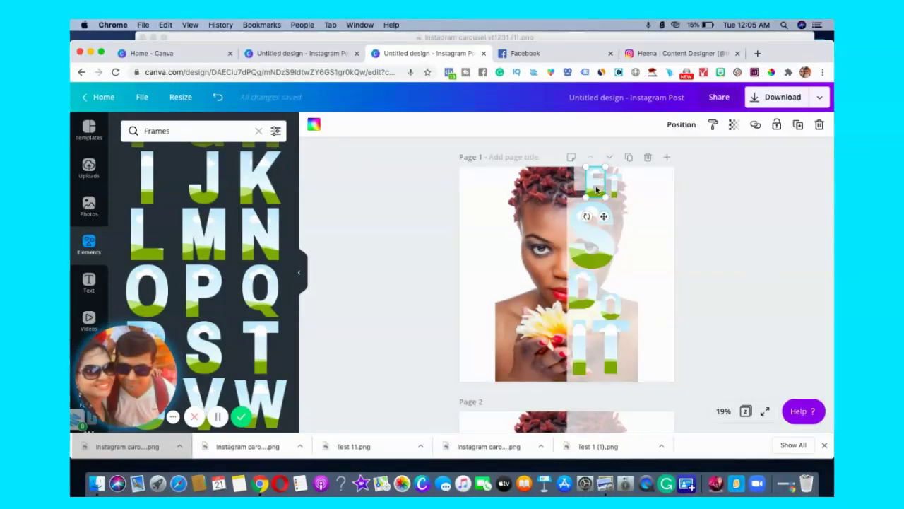
pyautogui.click(88, 206)
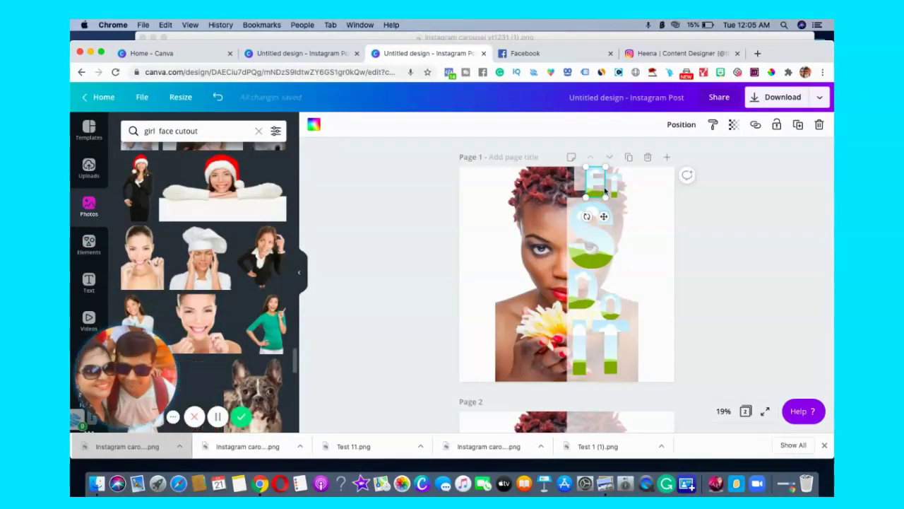
# Step: Fill the top letters with the woman photo, enlarged and shifted to align with the face
pyautogui.moveTo(592, 190); pyautogui.dragTo(589, 188)
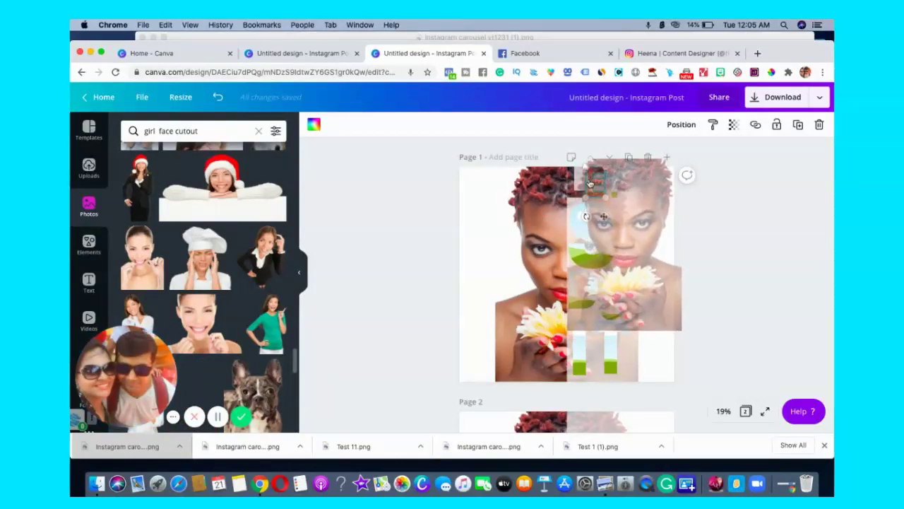
pyautogui.moveTo(589, 186); pyautogui.dragTo(615, 192)
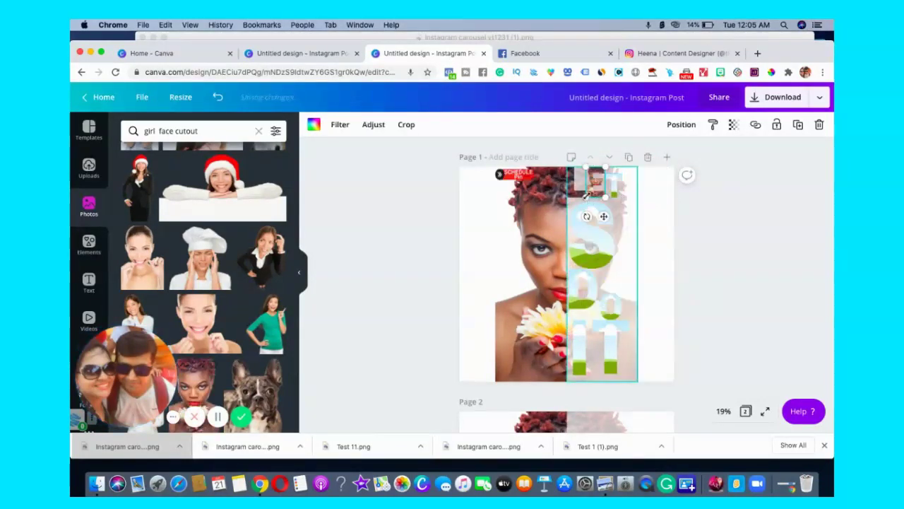
pyautogui.doubleClick(592, 186)
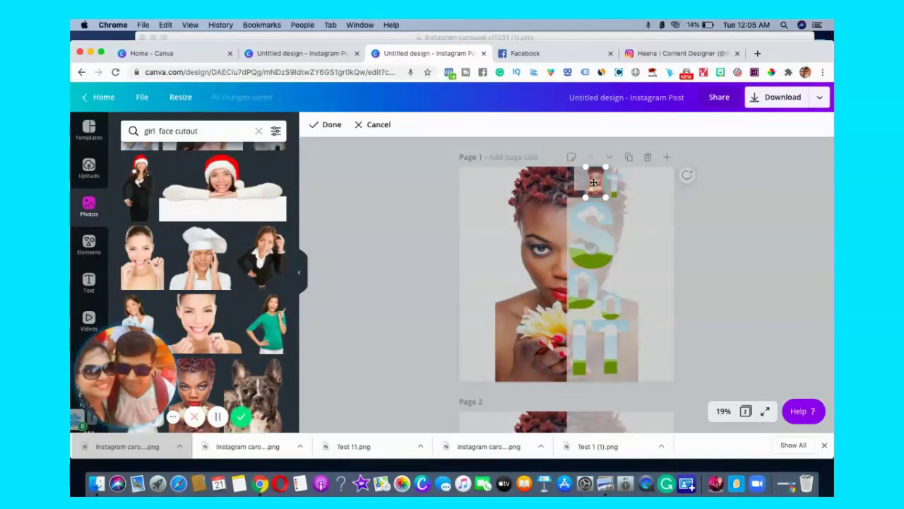
pyautogui.moveTo(585, 197); pyautogui.dragTo(465, 387)
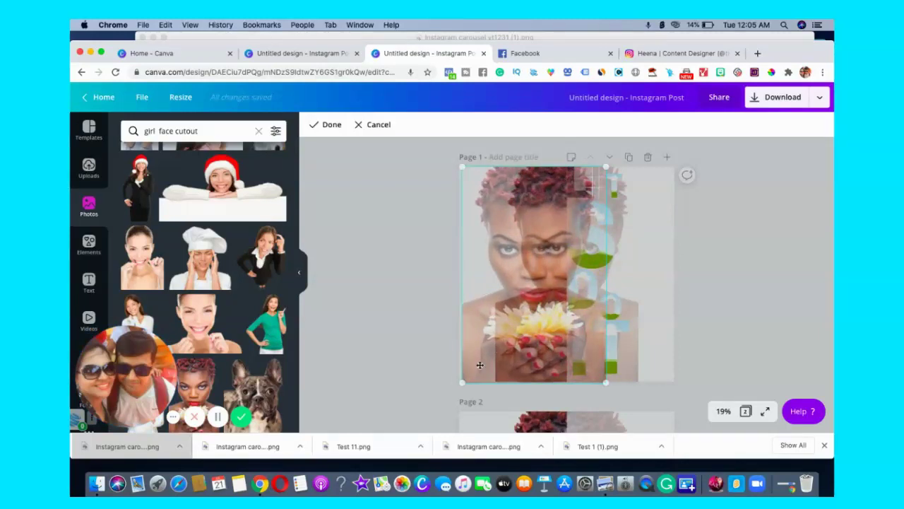
pyautogui.moveTo(506, 343); pyautogui.dragTo(544, 346)
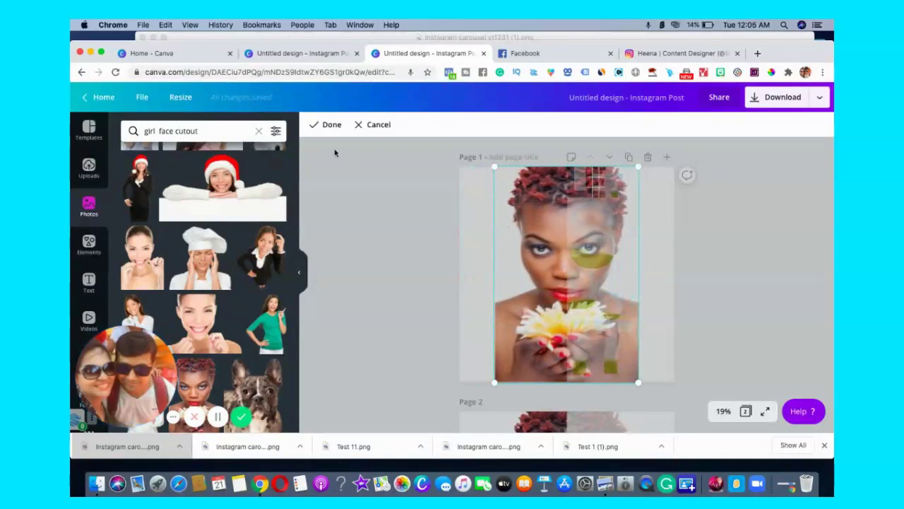
pyautogui.click(329, 124)
# Step: Resize and nudge the top letters' photo right to better match the face
pyautogui.click(621, 184)
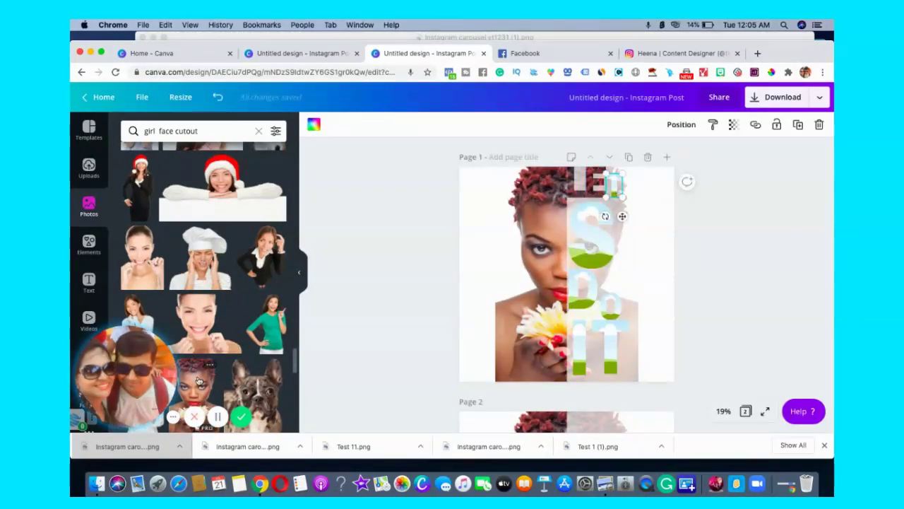
pyautogui.doubleClick(465, 257)
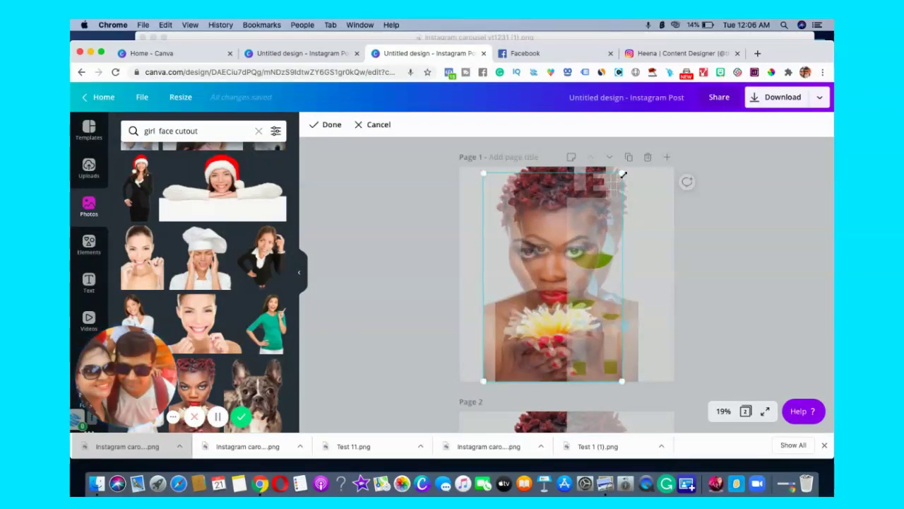
pyautogui.moveTo(630, 175); pyautogui.dragTo(633, 175)
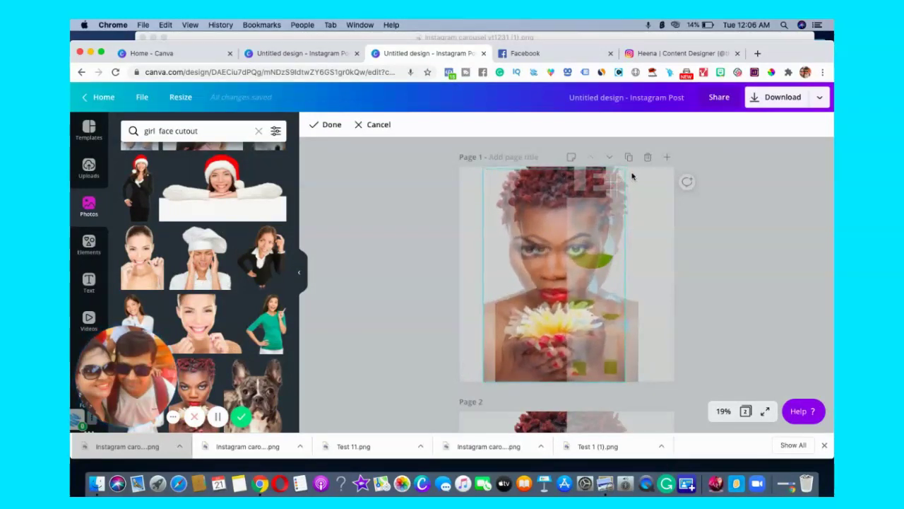
pyautogui.moveTo(515, 241); pyautogui.dragTo(531, 243)
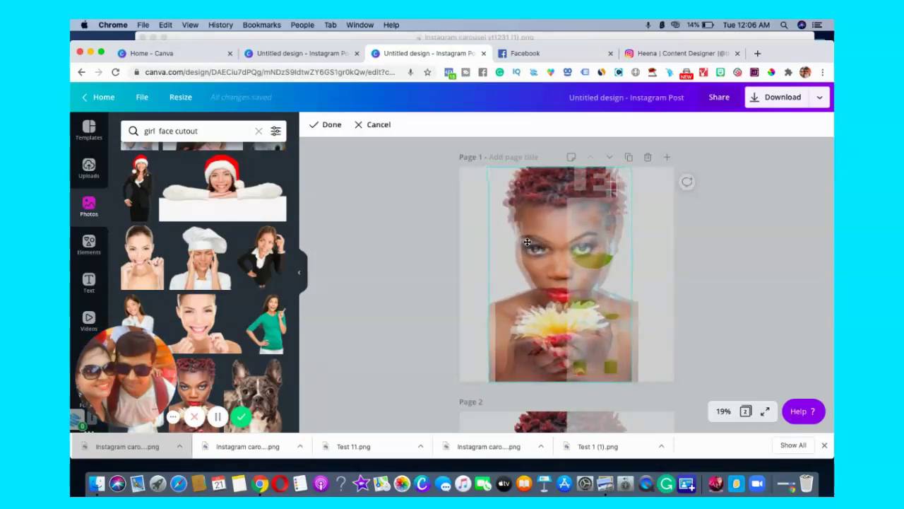
pyautogui.click(780, 257)
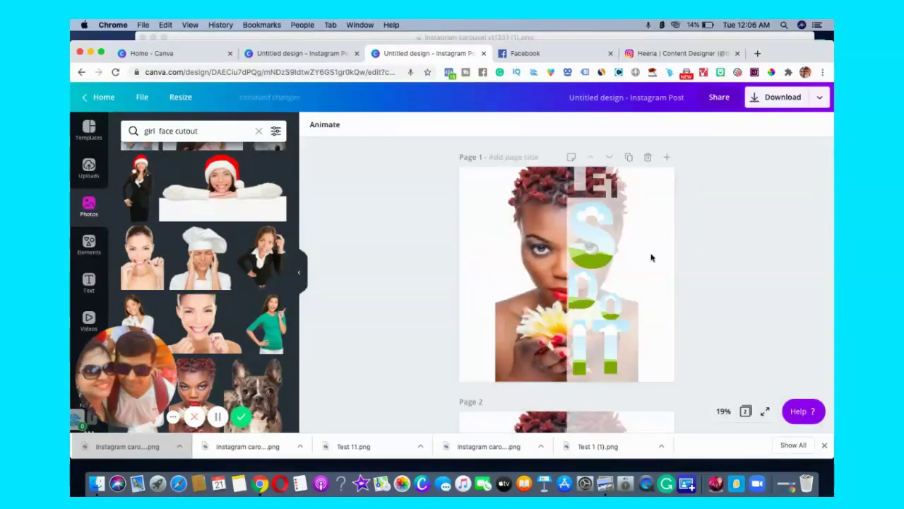
# Step: Fill the S letter with the red-haired woman photo, enlarged and positioned to align with the face
pyautogui.click(602, 250)
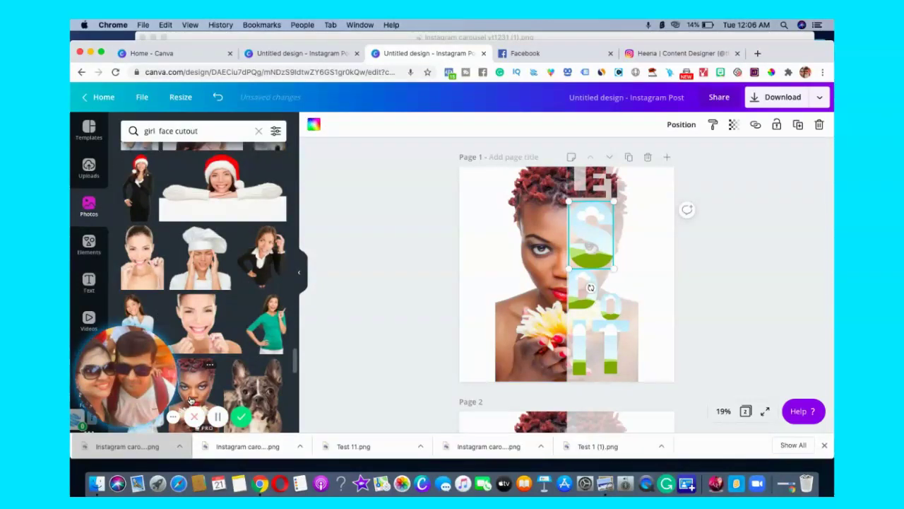
pyautogui.moveTo(182, 405)
pyautogui.mouseDown()
pyautogui.moveTo(573, 262)
pyautogui.moveTo(708, 254)
pyautogui.mouseUp()
pyautogui.moveTo(797, 278); pyautogui.dragTo(794, 277)
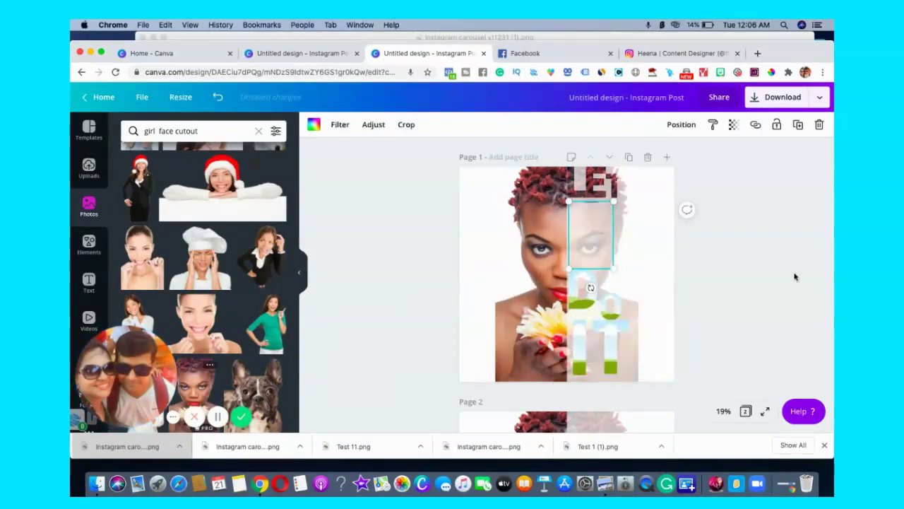
pyautogui.doubleClick(602, 244)
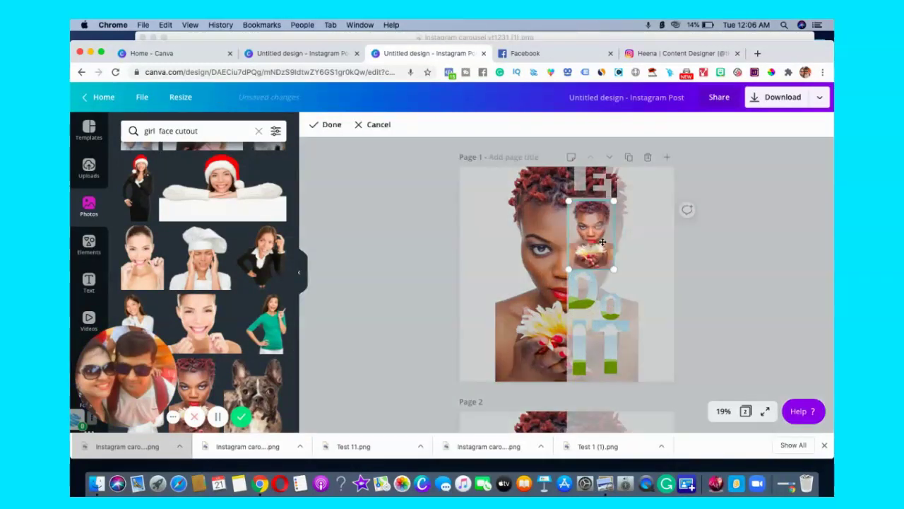
pyautogui.moveTo(567, 269); pyautogui.dragTo(478, 376)
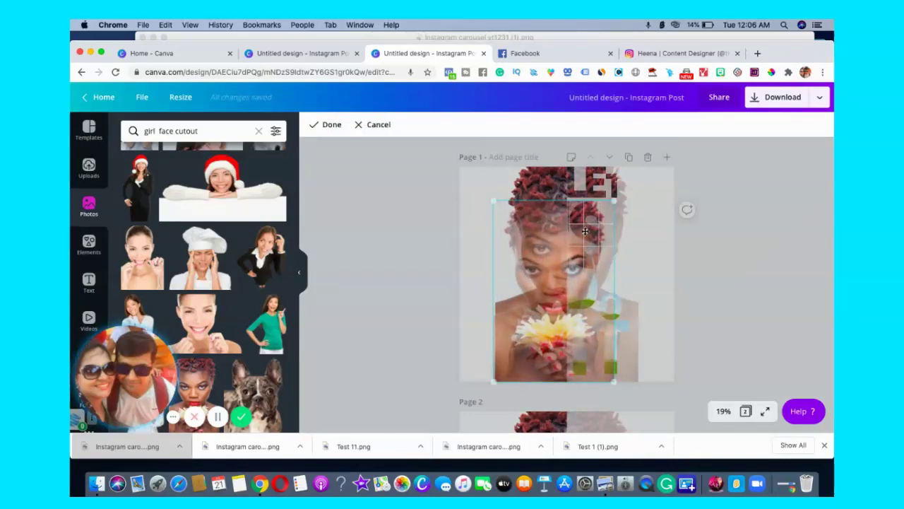
pyautogui.moveTo(613, 201); pyautogui.dragTo(648, 178)
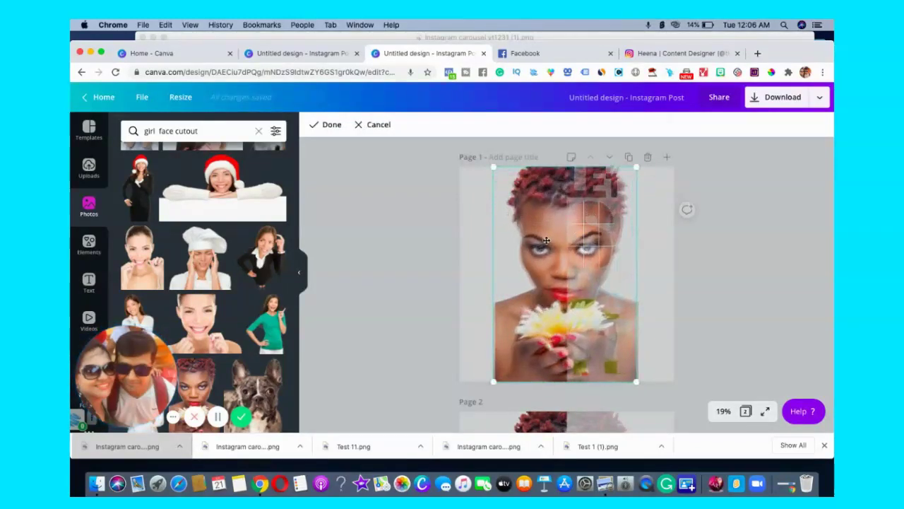
pyautogui.moveTo(542, 265); pyautogui.dragTo(543, 268)
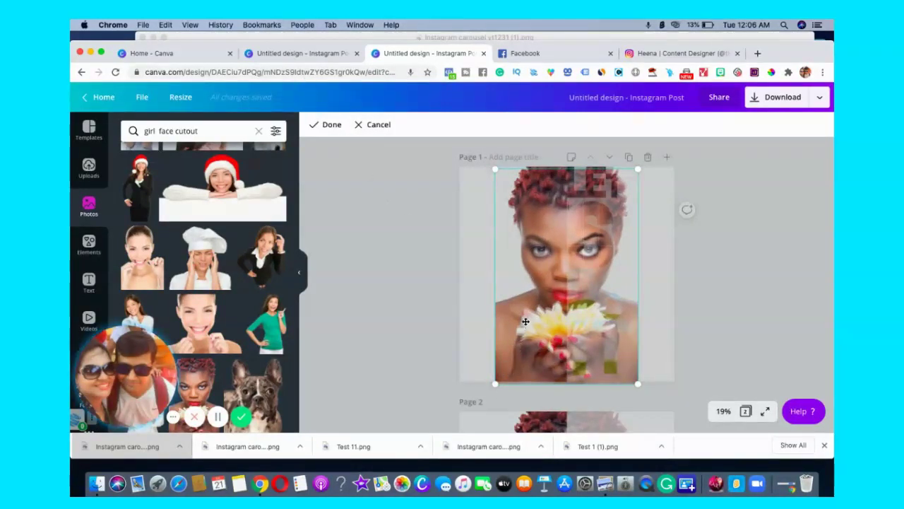
pyautogui.moveTo(526, 321); pyautogui.dragTo(525, 316)
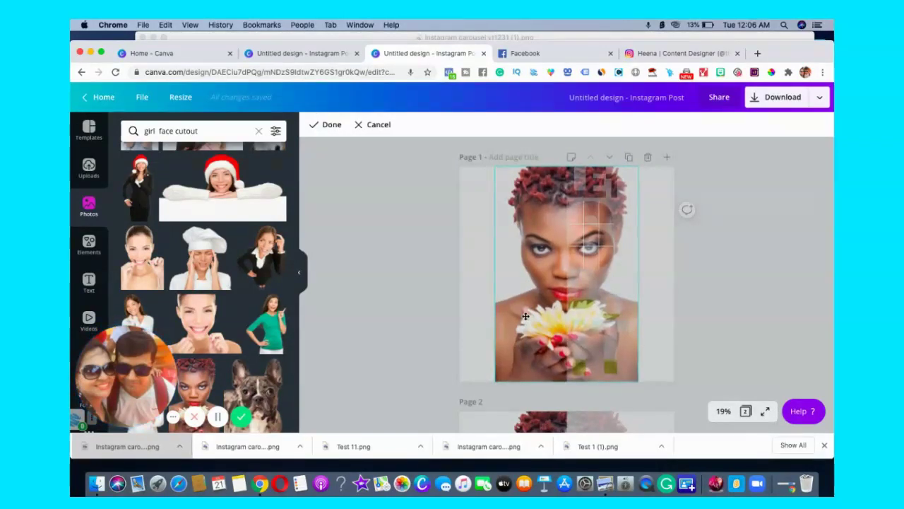
# Step: Apply the S crop, then fill the D letter with the woman photo aligned to the face
pyautogui.click(329, 125)
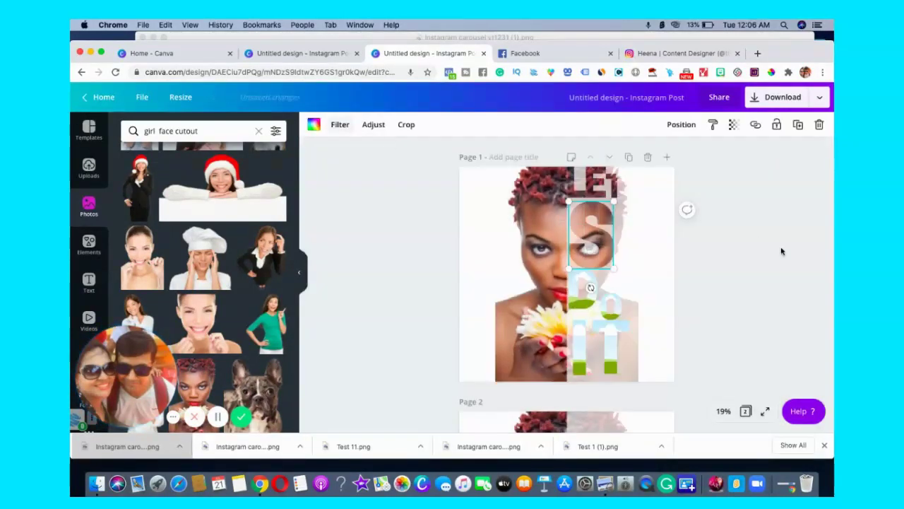
pyautogui.click(679, 289)
pyautogui.click(588, 291)
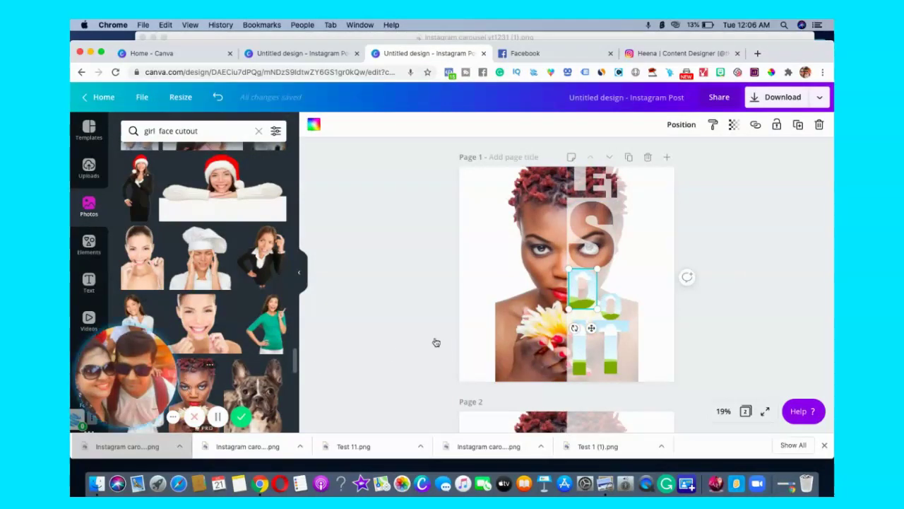
pyautogui.moveTo(436, 342); pyautogui.dragTo(580, 290)
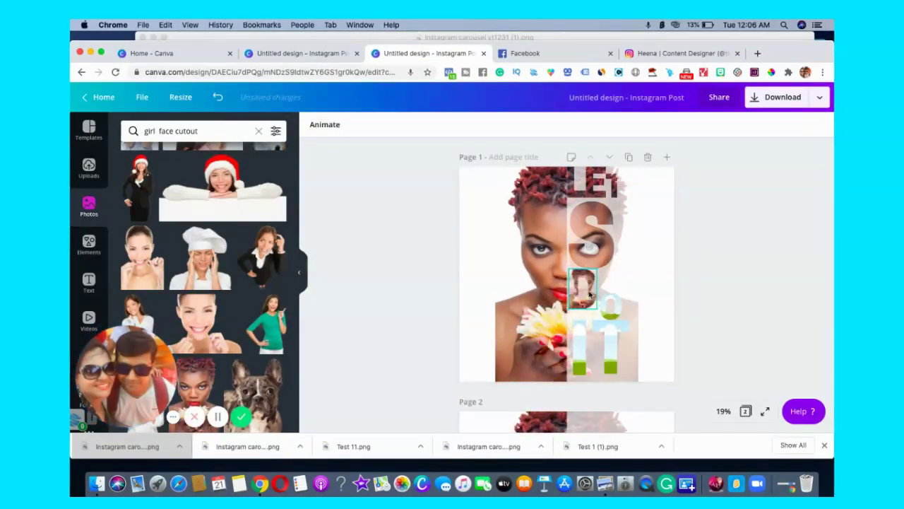
pyautogui.doubleClick(589, 291)
pyautogui.moveTo(556, 323); pyautogui.dragTo(503, 373)
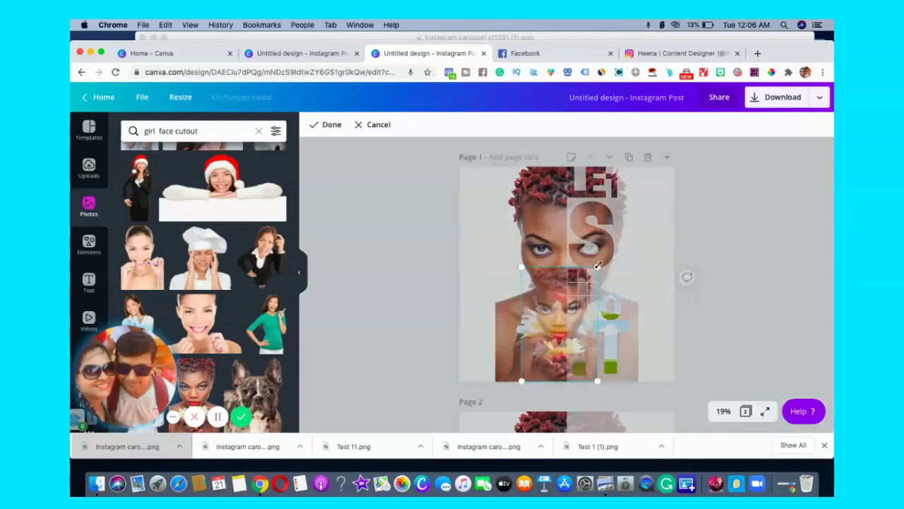
pyautogui.moveTo(597, 267); pyautogui.dragTo(678, 177)
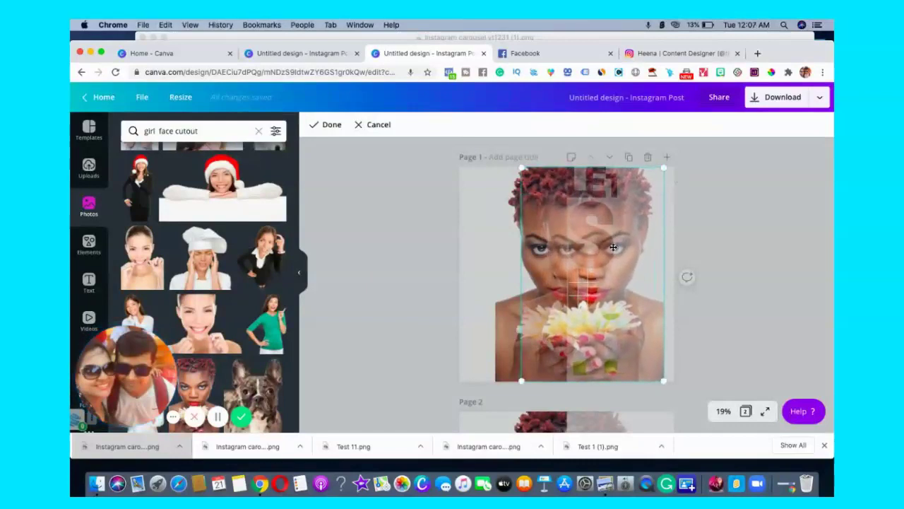
pyautogui.moveTo(607, 249); pyautogui.dragTo(581, 249)
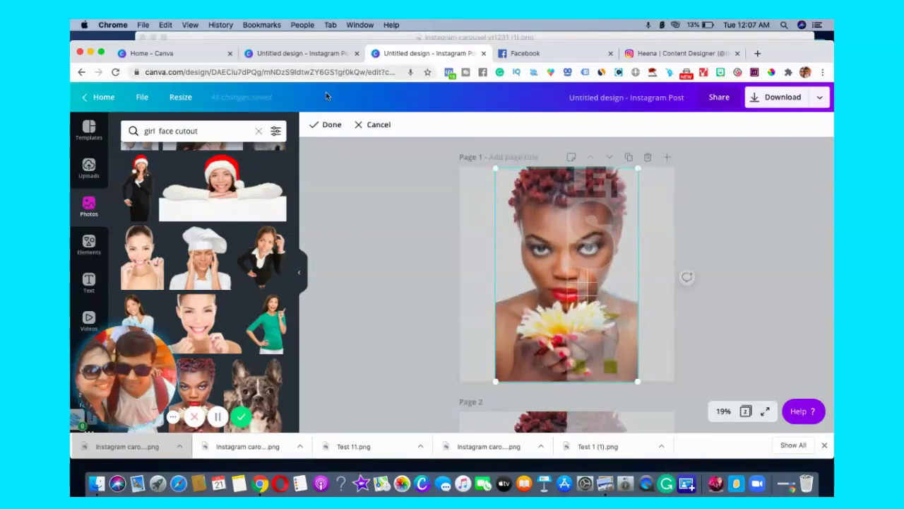
pyautogui.click(327, 125)
# Step: Put the woman photo into the small O letter frame, undoing a stray drop onto the page
pyautogui.click(763, 227)
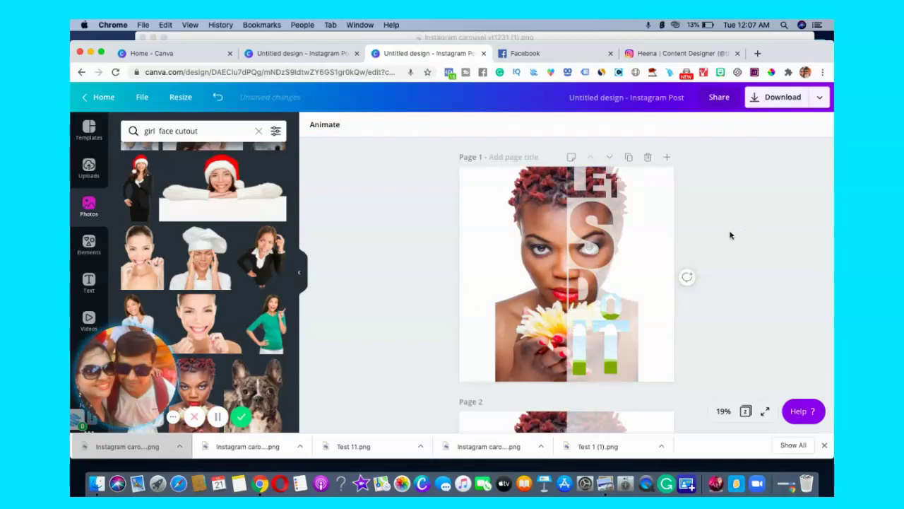
pyautogui.click(611, 306)
pyautogui.moveTo(197, 392)
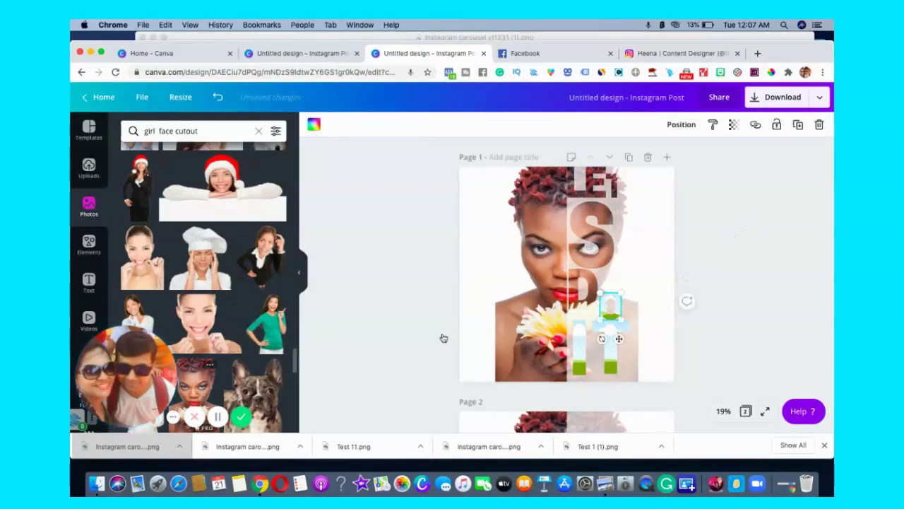
pyautogui.moveTo(443, 337); pyautogui.dragTo(609, 305)
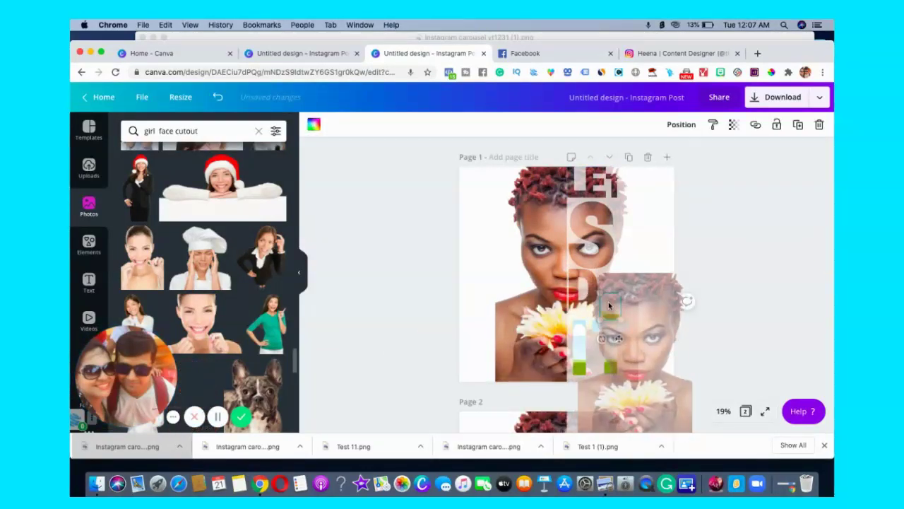
pyautogui.moveTo(609, 305); pyautogui.dragTo(683, 325)
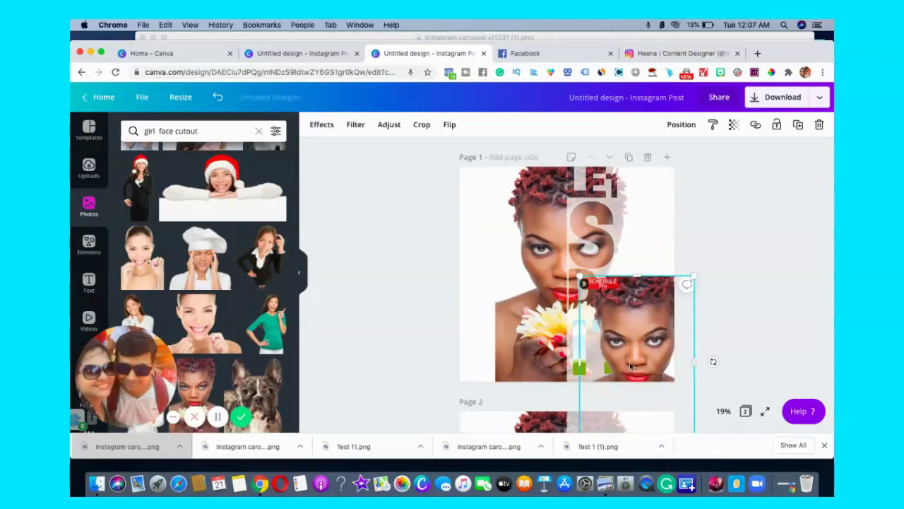
pyautogui.hotkey('ctrl', 'z')
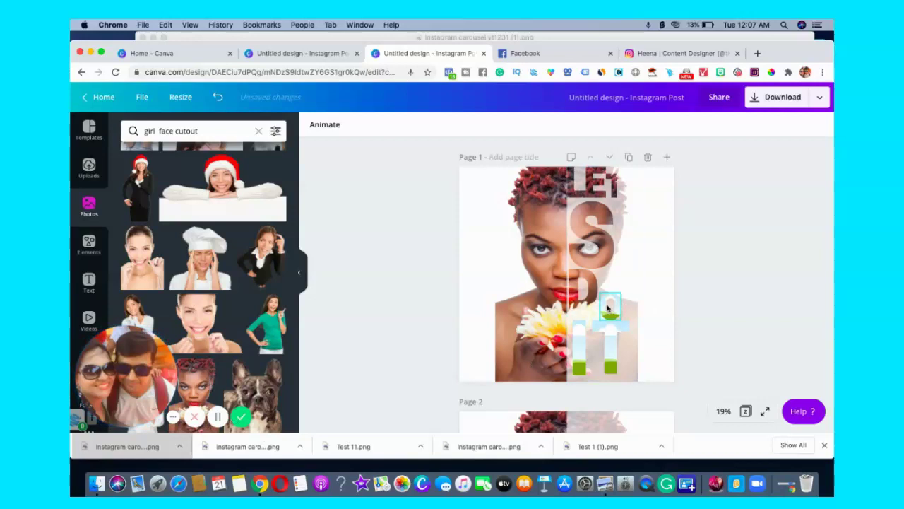
pyautogui.click(608, 307)
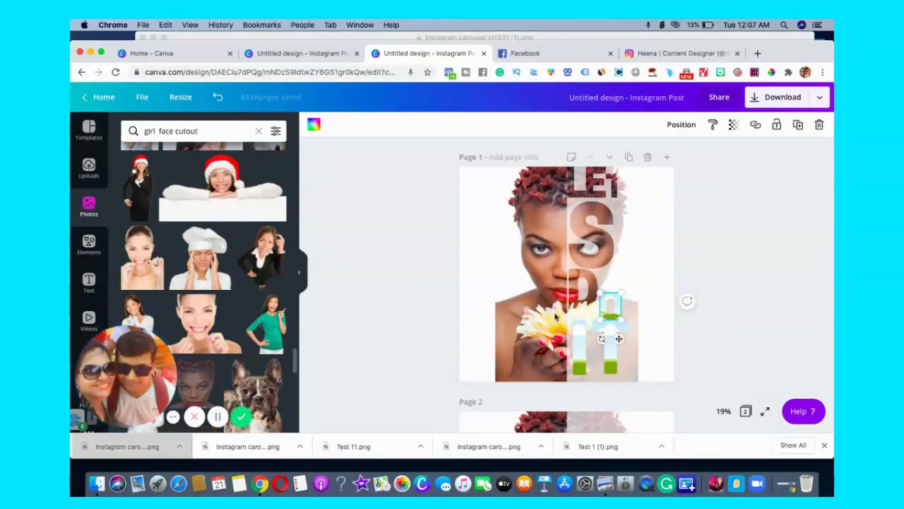
pyautogui.moveTo(555, 316); pyautogui.dragTo(612, 309)
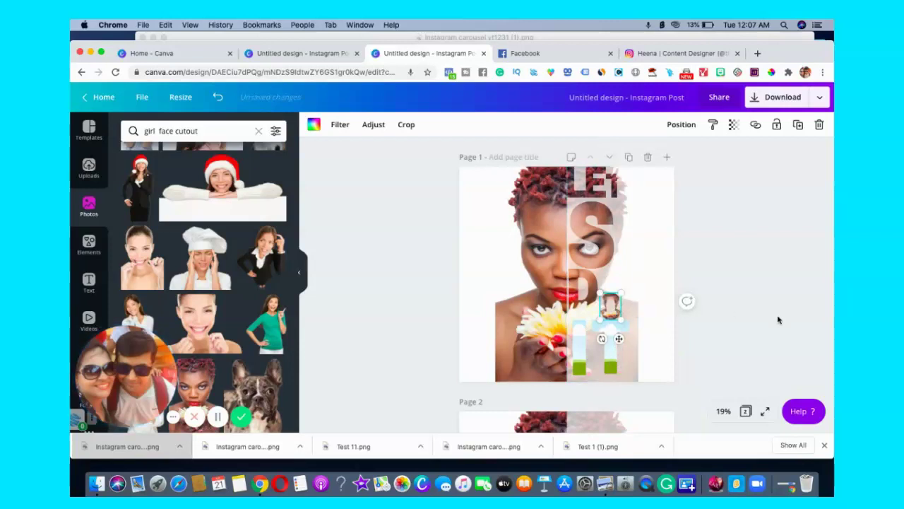
# Step: Select the photo-filled O letter frame beside the D
pyautogui.click(778, 320)
pyautogui.click(611, 309)
pyautogui.click(770, 342)
pyautogui.click(609, 305)
pyautogui.click(585, 299)
pyautogui.click(612, 306)
pyautogui.click(742, 308)
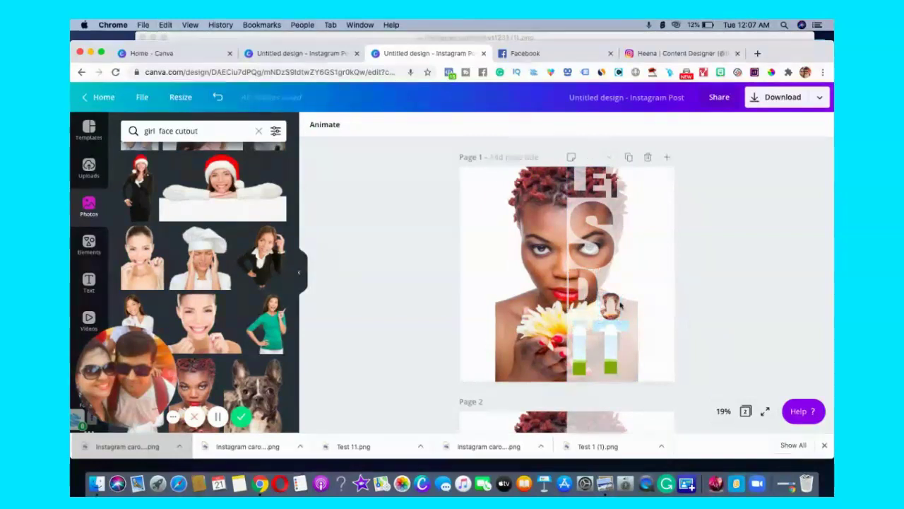
pyautogui.click(612, 305)
# Step: Enlarge the photo inside the O to page height and shift it left to match the face
pyautogui.doubleClick(606, 304)
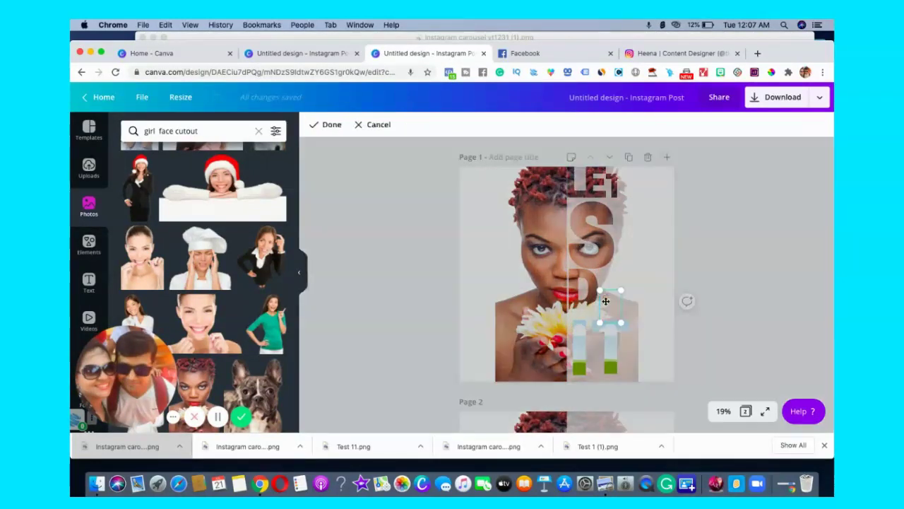
pyautogui.moveTo(601, 323); pyautogui.dragTo(560, 381)
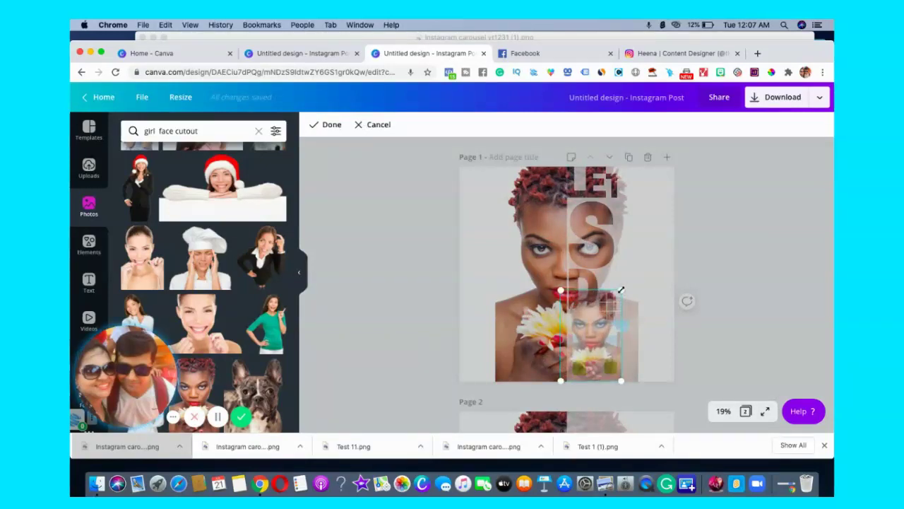
pyautogui.moveTo(621, 290); pyautogui.dragTo(703, 165)
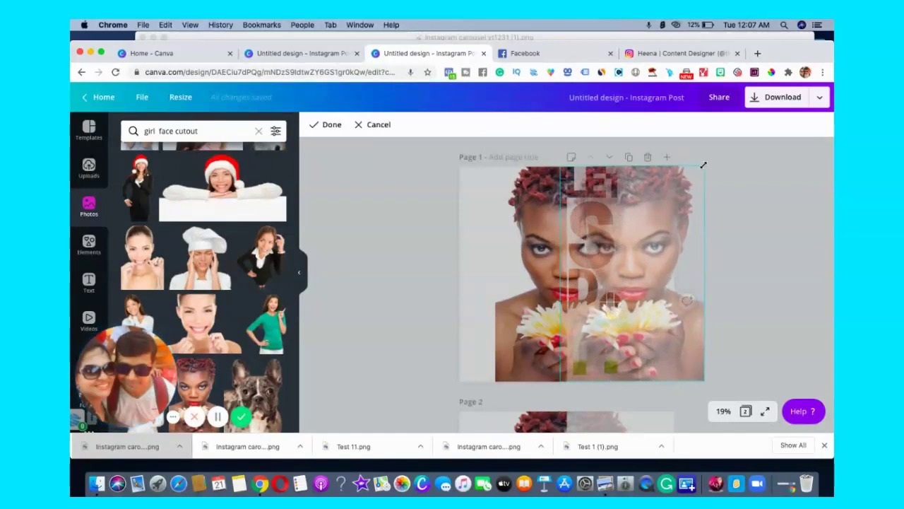
pyautogui.moveTo(629, 258); pyautogui.dragTo(580, 257)
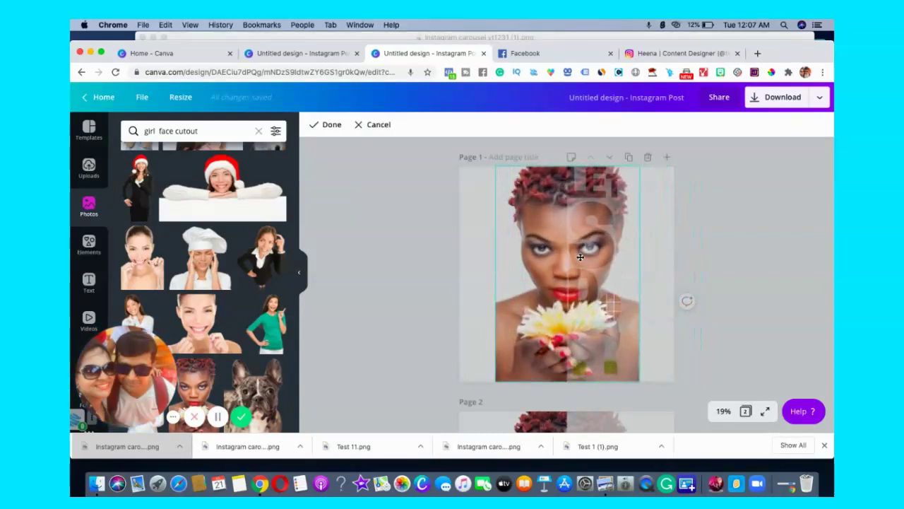
# Step: Finish the O letter and drop the woman photo into the I letter frame
pyautogui.click(832, 261)
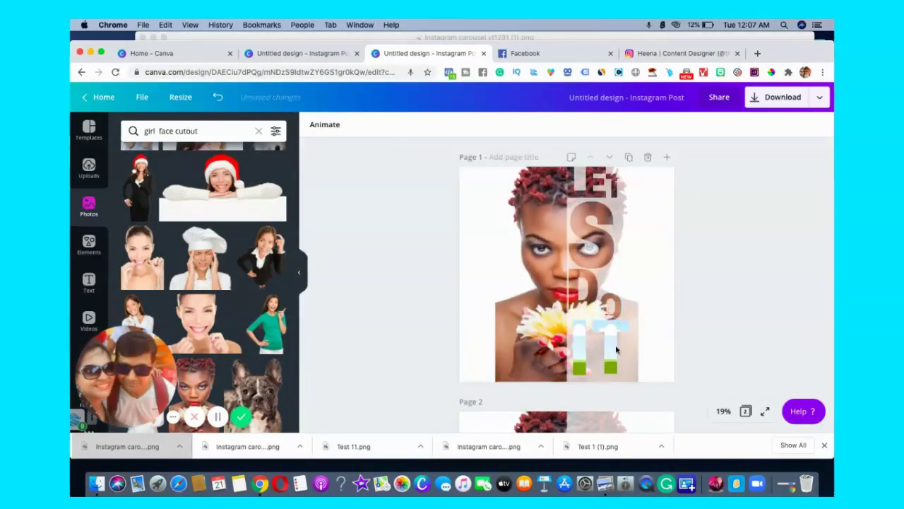
pyautogui.click(583, 357)
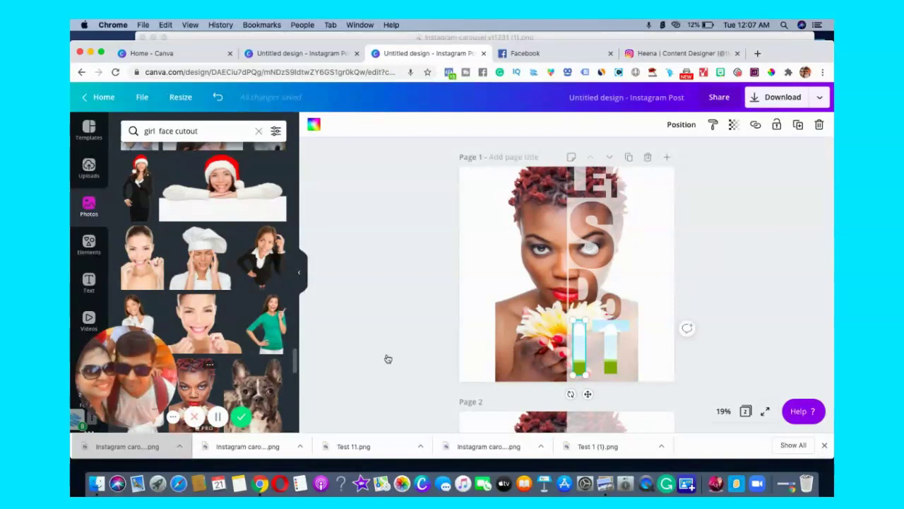
pyautogui.moveTo(195, 392); pyautogui.dragTo(576, 344)
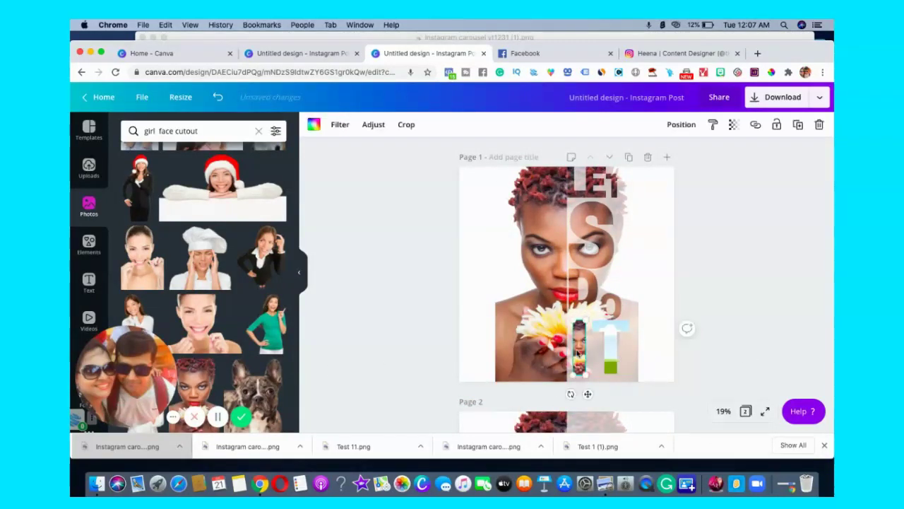
pyautogui.doubleClick(577, 351)
# Step: Enlarge the photo inside the I and shift it right so the face lines up
pyautogui.moveTo(561, 321); pyautogui.dragTo(448, 180)
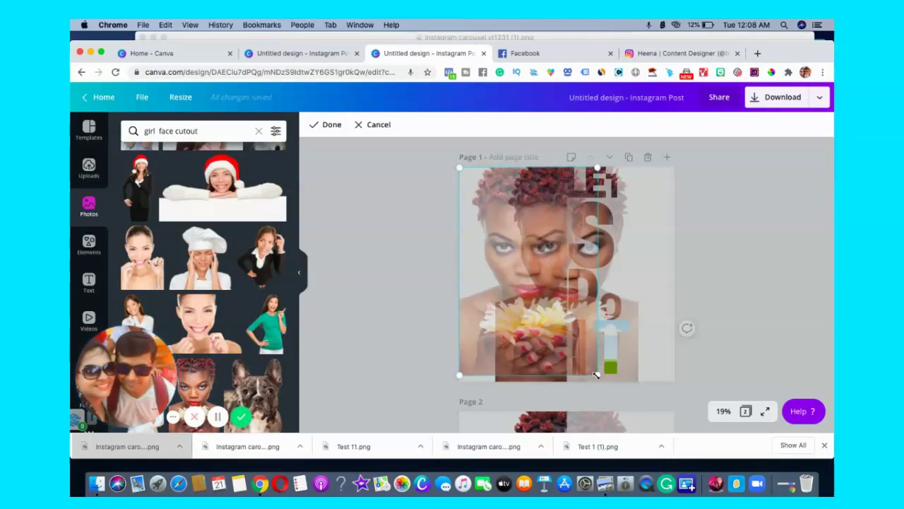
pyautogui.moveTo(598, 375); pyautogui.dragTo(599, 380)
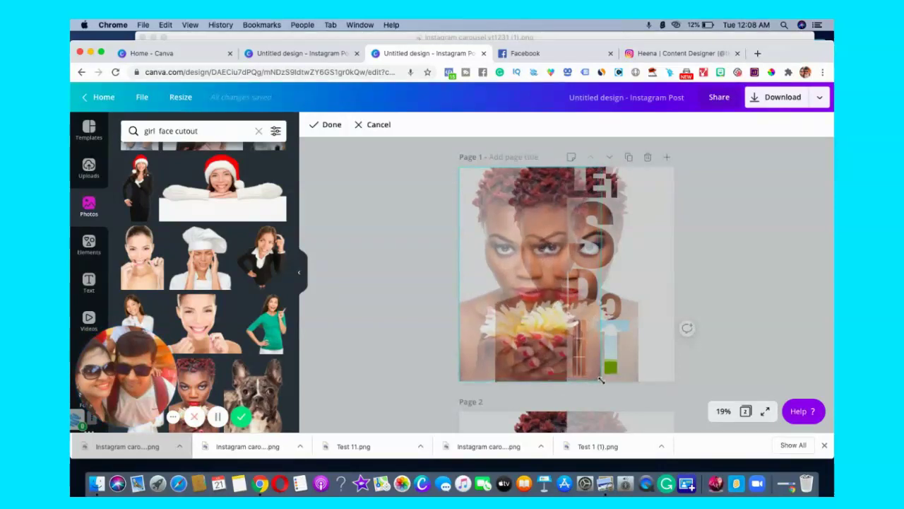
pyautogui.moveTo(503, 349); pyautogui.dragTo(540, 349)
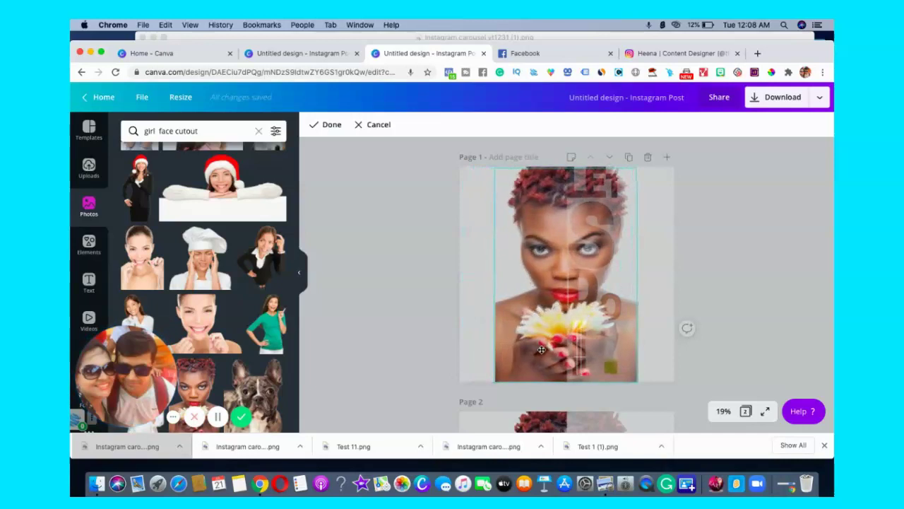
pyautogui.click(327, 131)
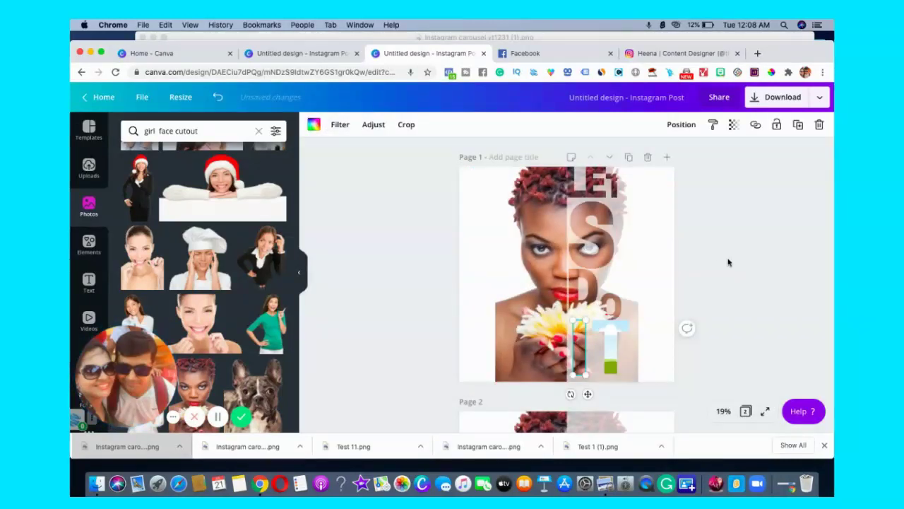
pyautogui.click(610, 346)
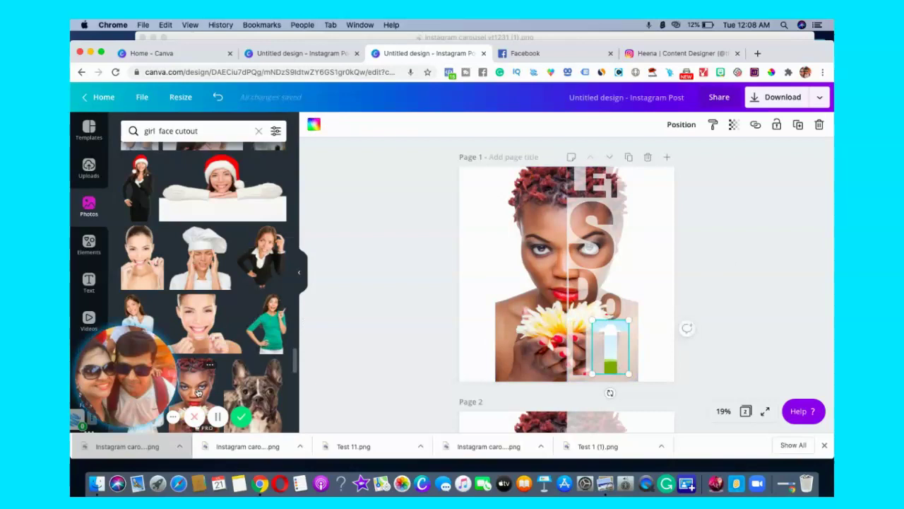
# Step: Place the woman photo in the T letter, enlarged and nudged right to align with the face
pyautogui.moveTo(195, 385)
pyautogui.mouseDown()
pyautogui.moveTo(613, 343)
pyautogui.moveTo(458, 187)
pyautogui.mouseUp()
pyautogui.doubleClick(609, 347)
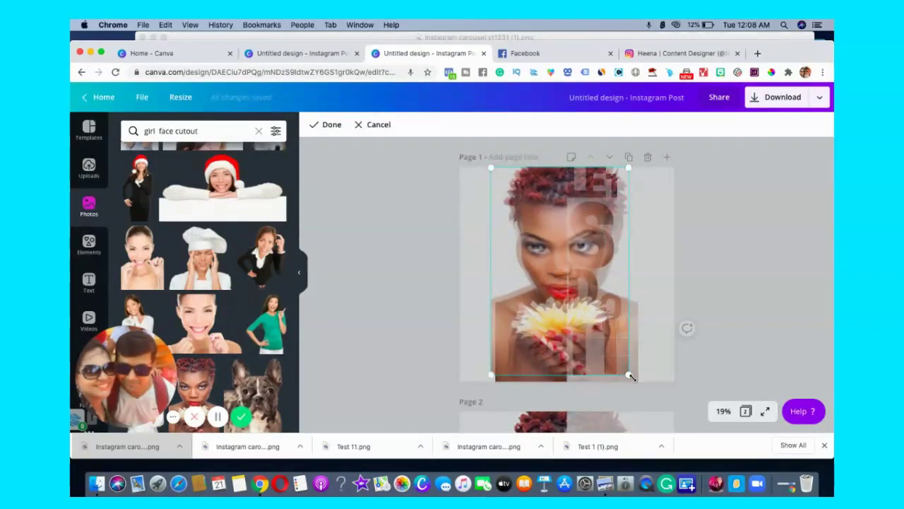
pyautogui.moveTo(630, 376); pyautogui.dragTo(634, 378)
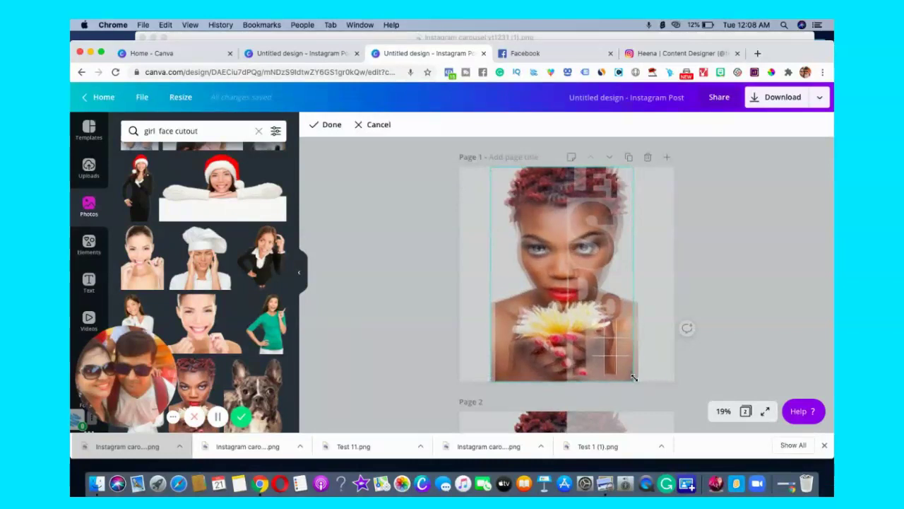
pyautogui.moveTo(515, 338); pyautogui.dragTo(525, 338)
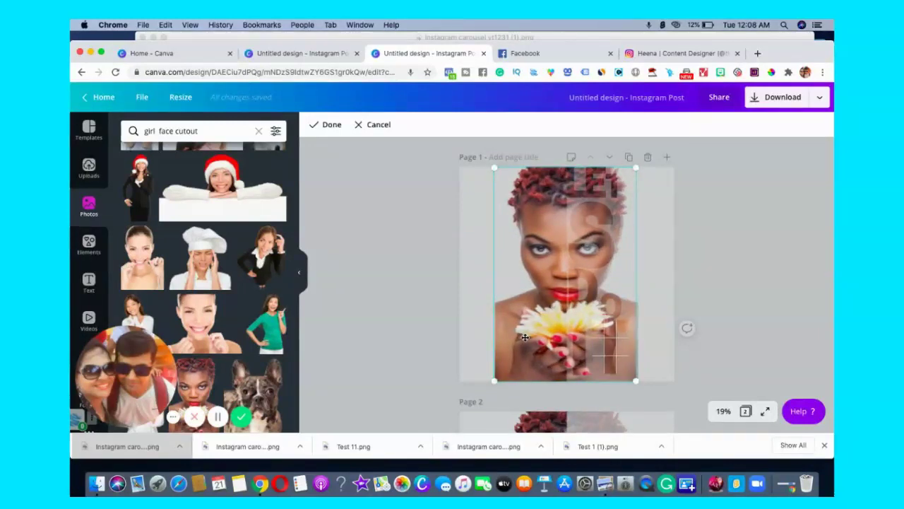
pyautogui.moveTo(525, 337); pyautogui.dragTo(526, 337)
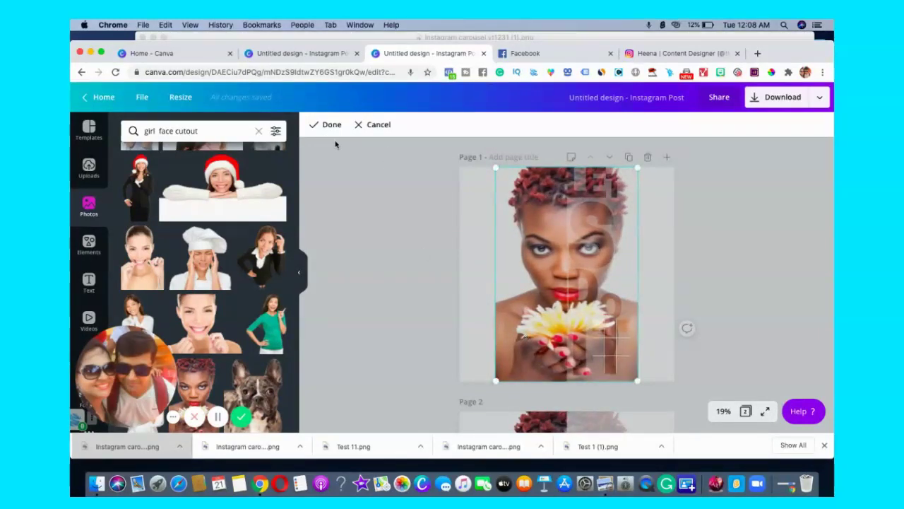
pyautogui.click(327, 124)
# Step: Unlock and delete the faded overlay photo covering the right half of the page
pyautogui.click(830, 272)
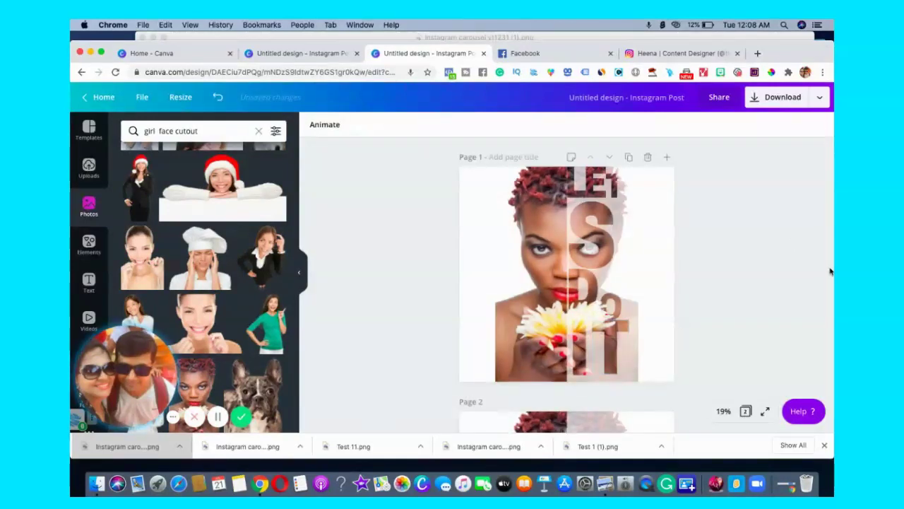
pyautogui.click(629, 187)
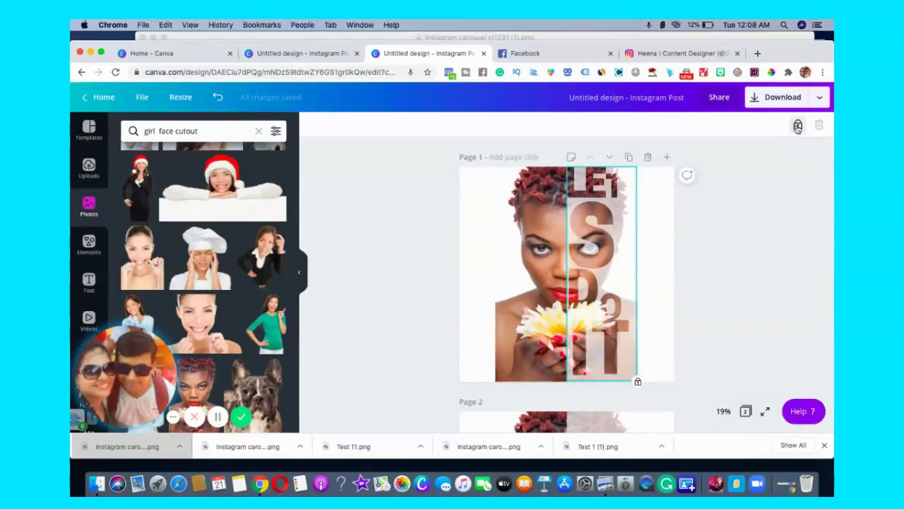
pyautogui.click(797, 125)
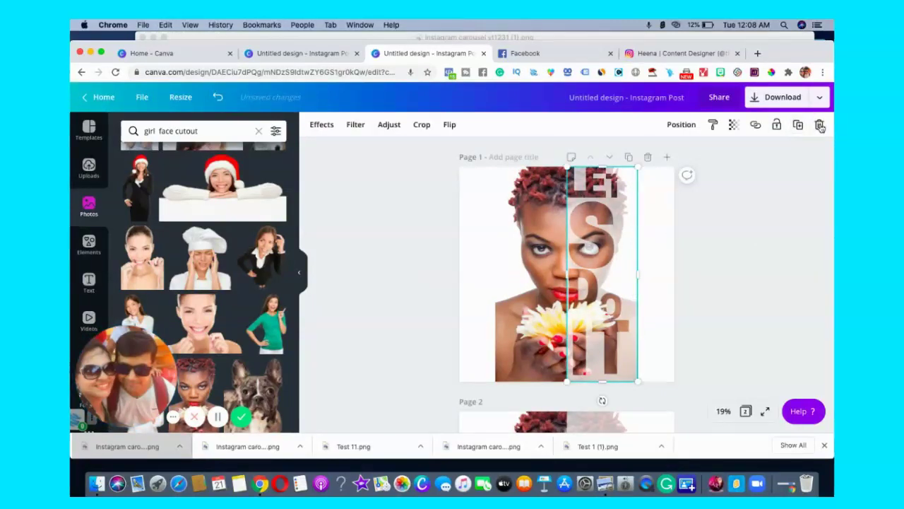
pyautogui.click(820, 125)
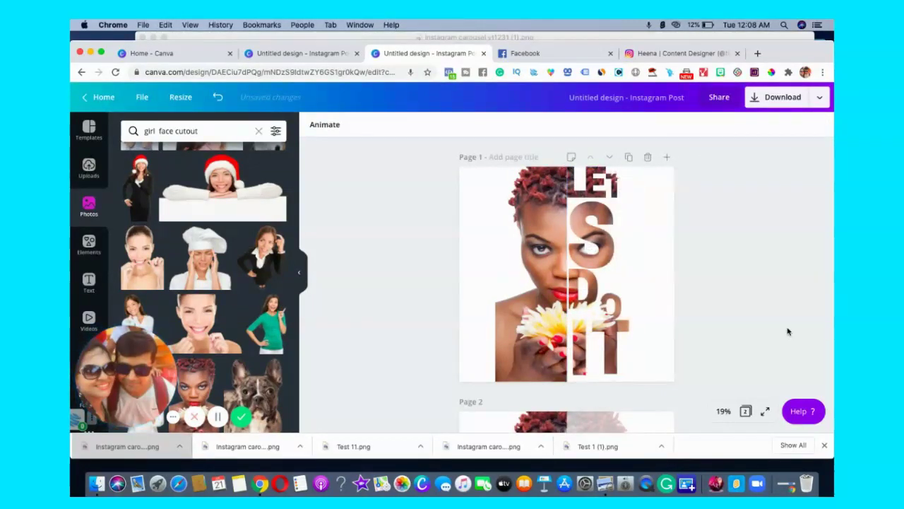
pyautogui.click(662, 229)
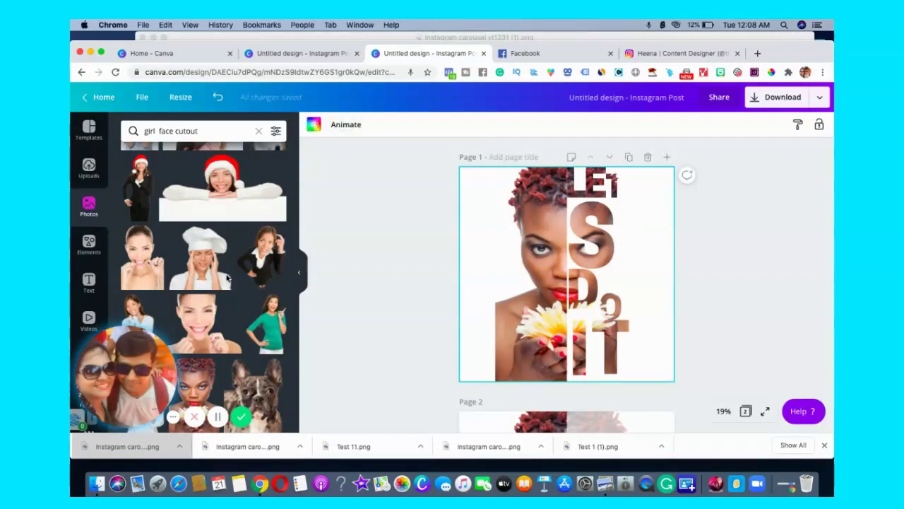
# Step: Set the page background to the light Pastel Pink swatch
pyautogui.click(156, 289)
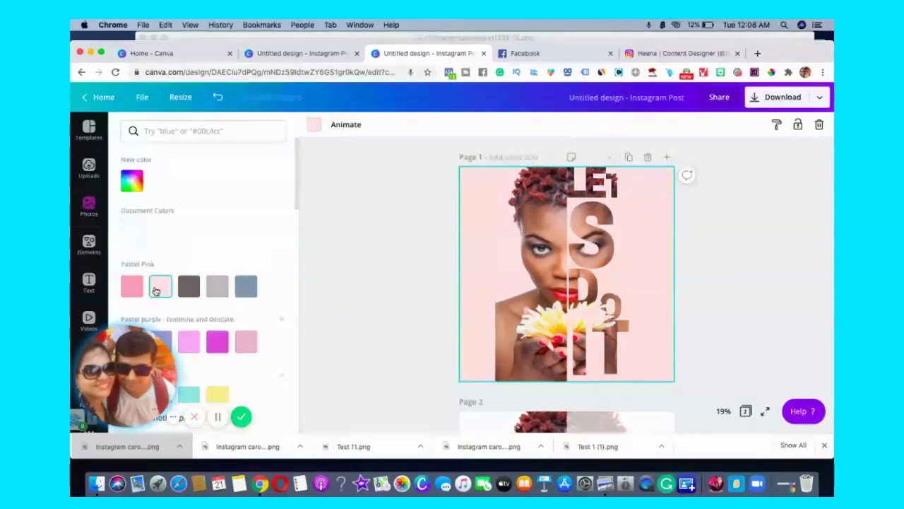
pyautogui.click(739, 287)
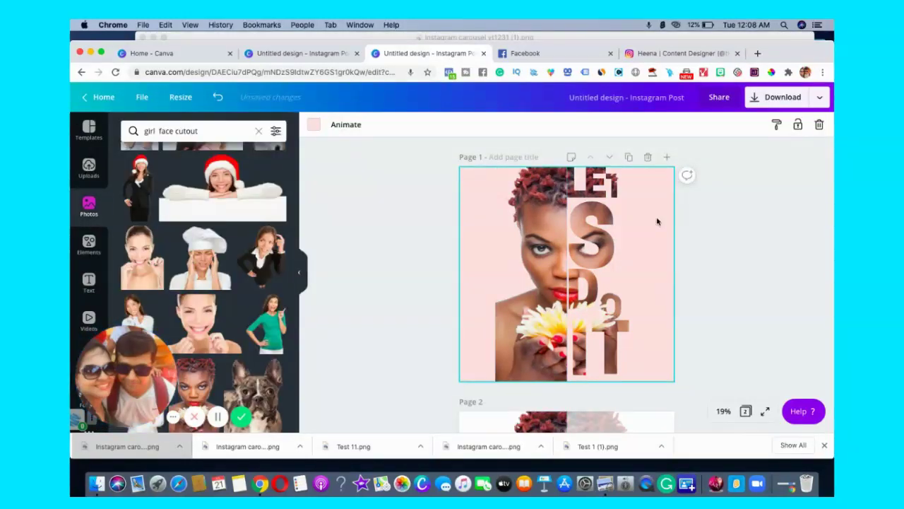